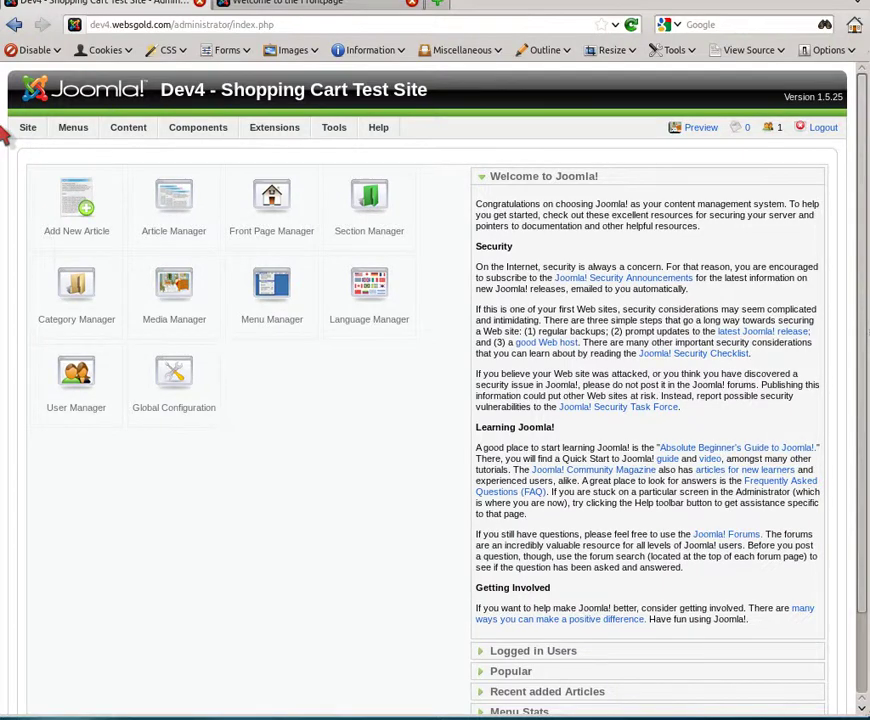
Step: Open the Join Now article from the Article Manager, highlight its one-line text and save the article
mouse_move(122, 136)
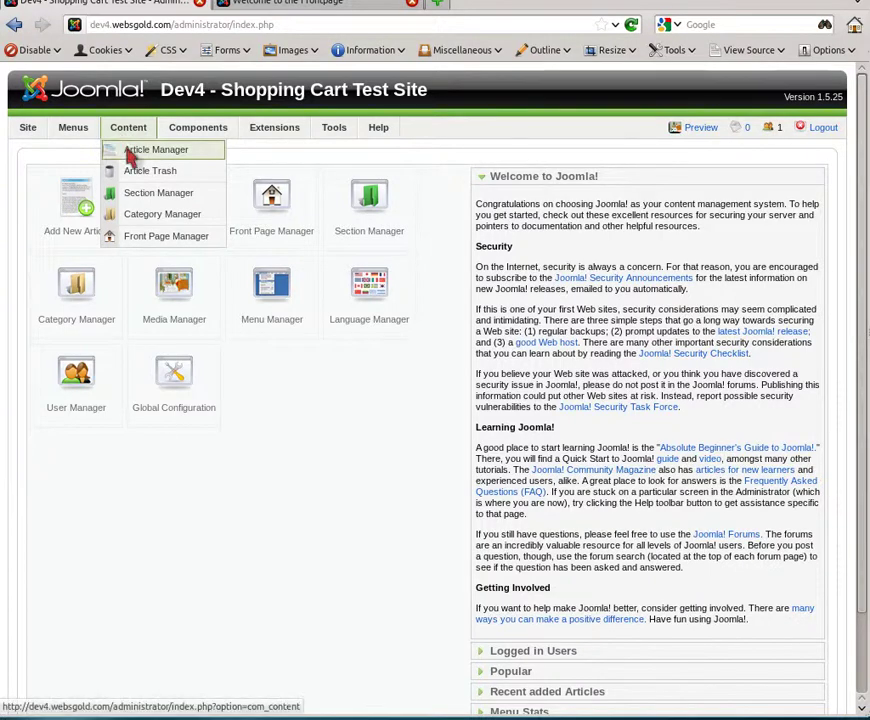
left_click(128, 152)
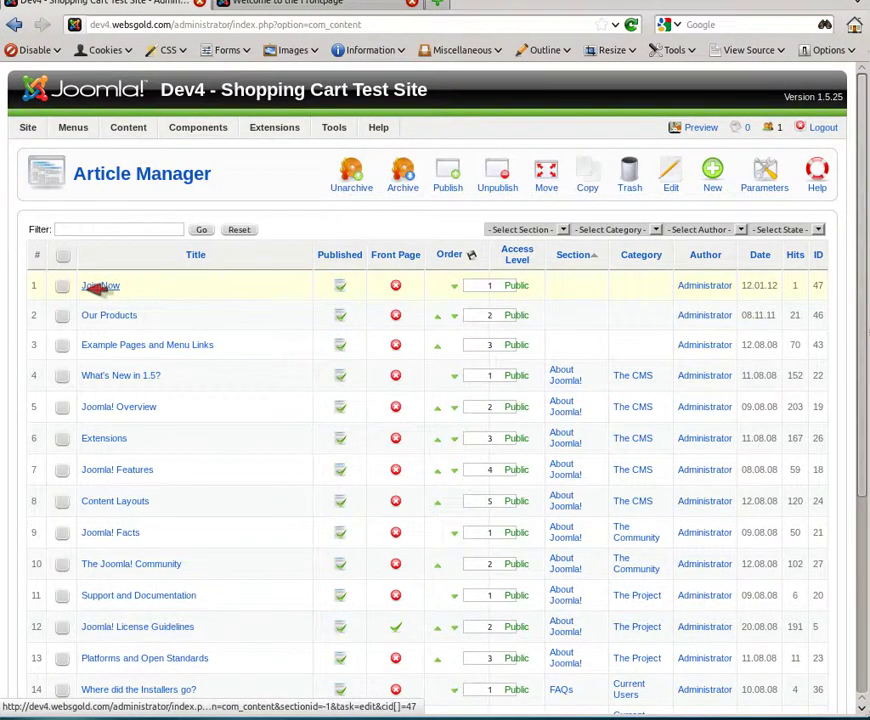
left_click(100, 286)
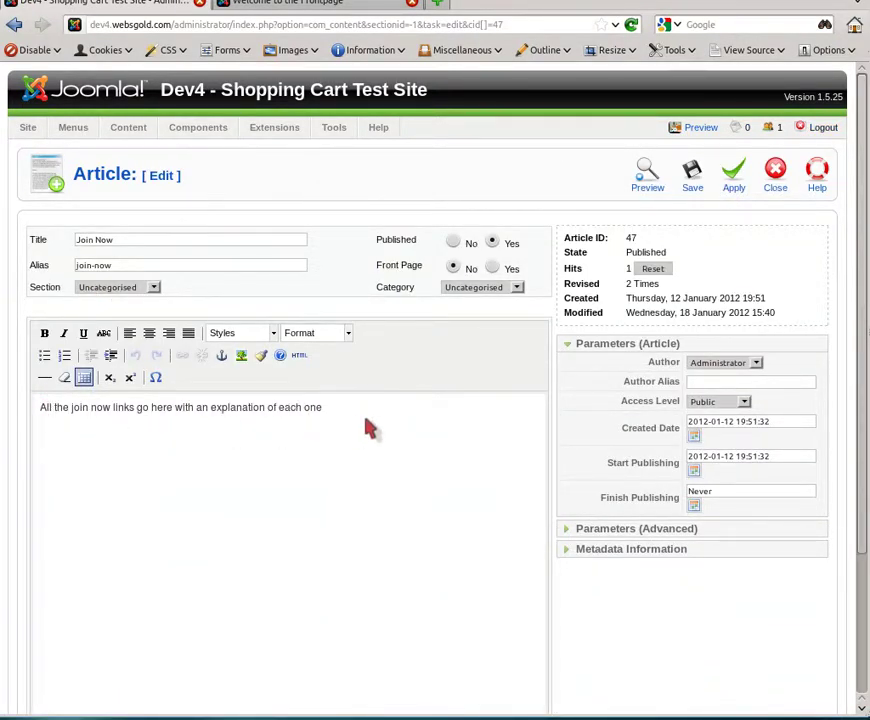
left_click_drag(355, 412, 64, 408)
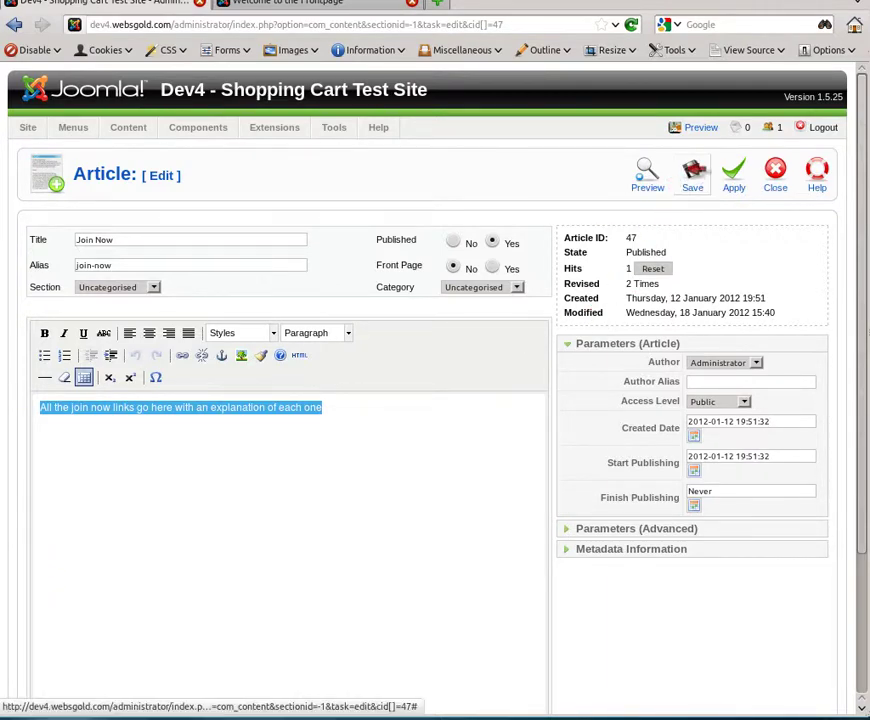
left_click(692, 180)
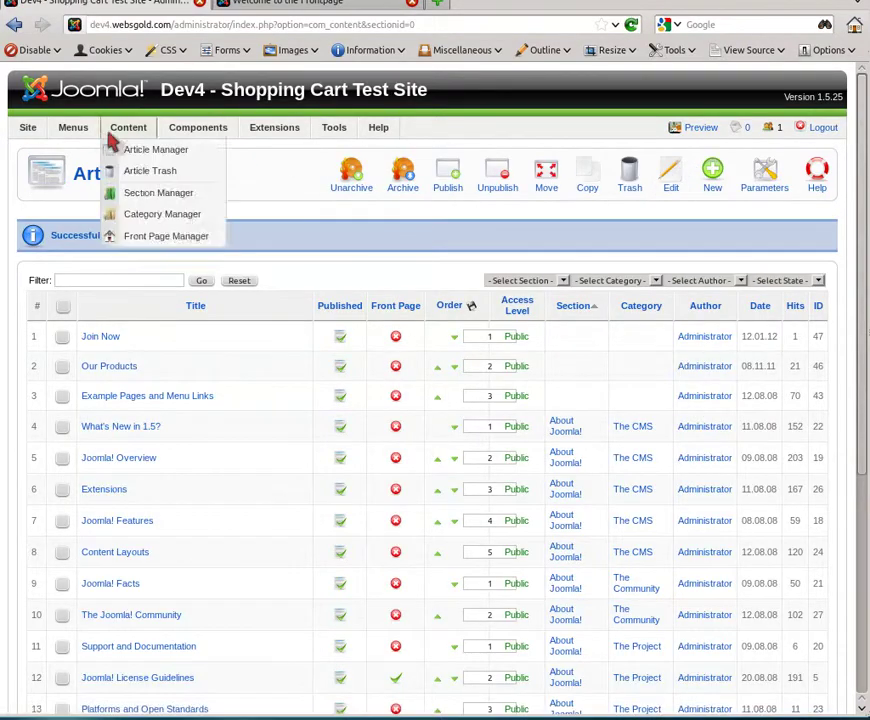
Step: View the Main Menu's items in the Joomla administrator, and open the Join Now page on the public site
mouse_move(70, 132)
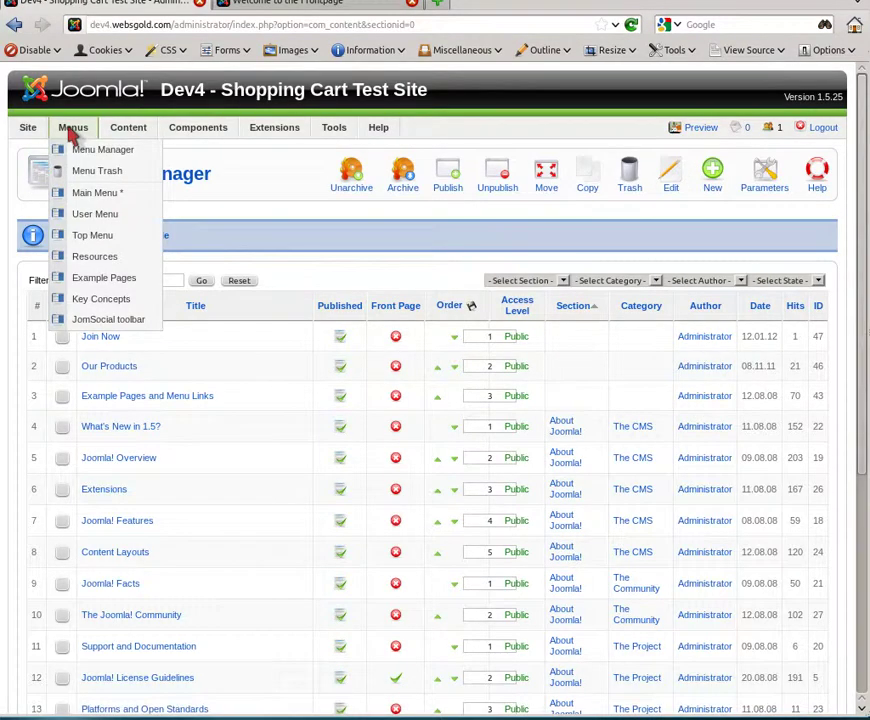
left_click(82, 193)
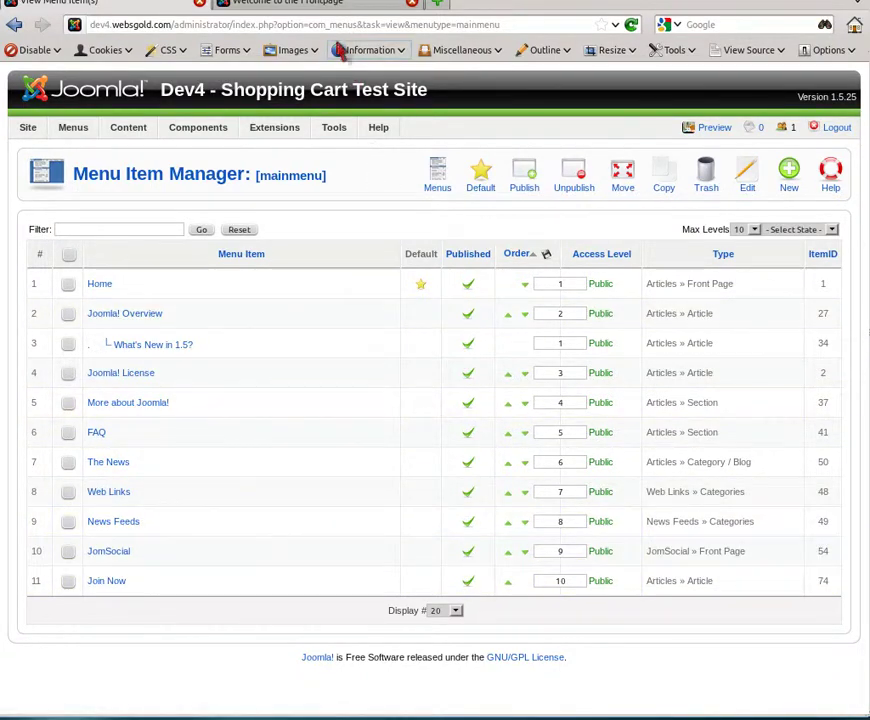
left_click(326, 10)
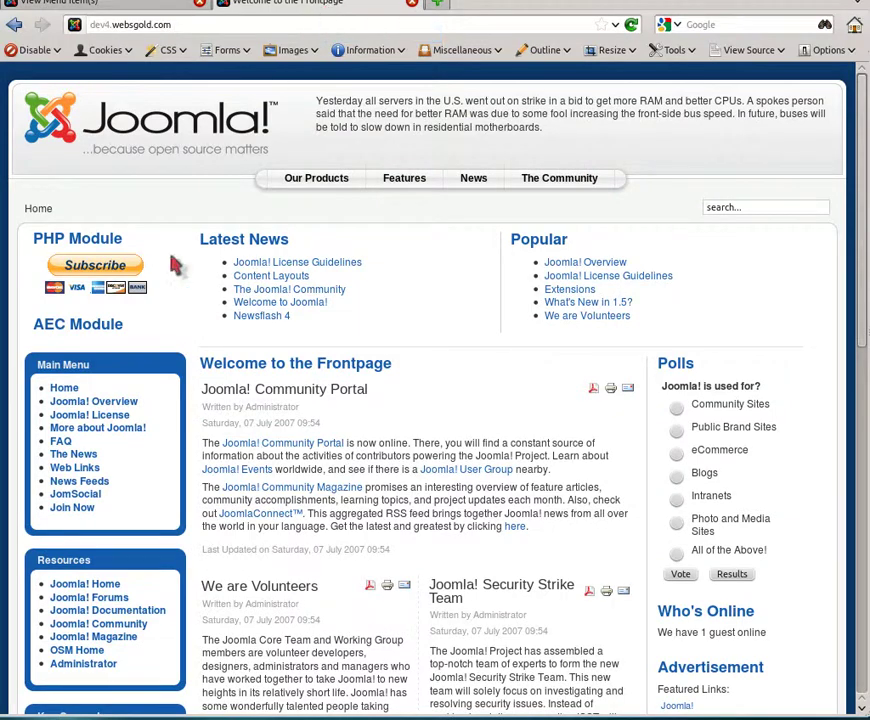
left_click(75, 508)
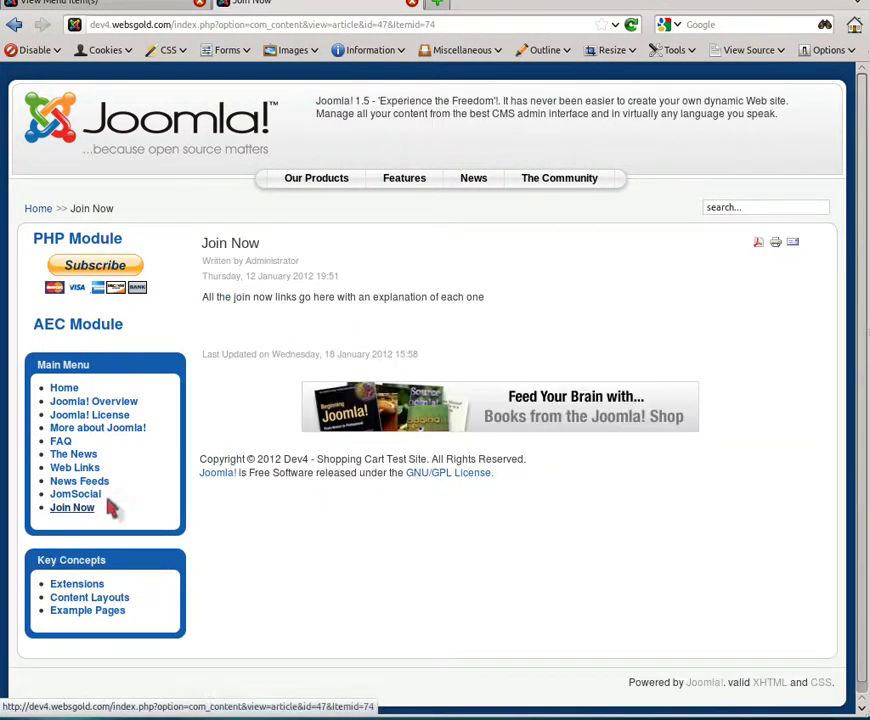
Step: Copy the Join Now page's full address into the untitled Kate note below the mems address, followed by blank lines
left_click(449, 25)
left_click_drag(449, 25, 70, 18)
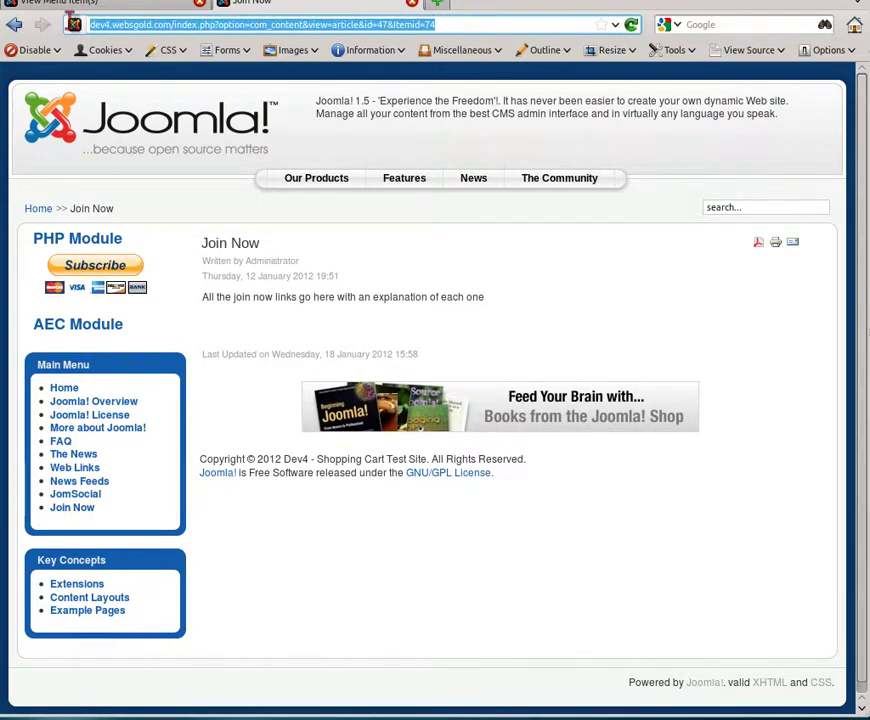
right_click(121, 29)
left_click(150, 90)
left_click(315, 714)
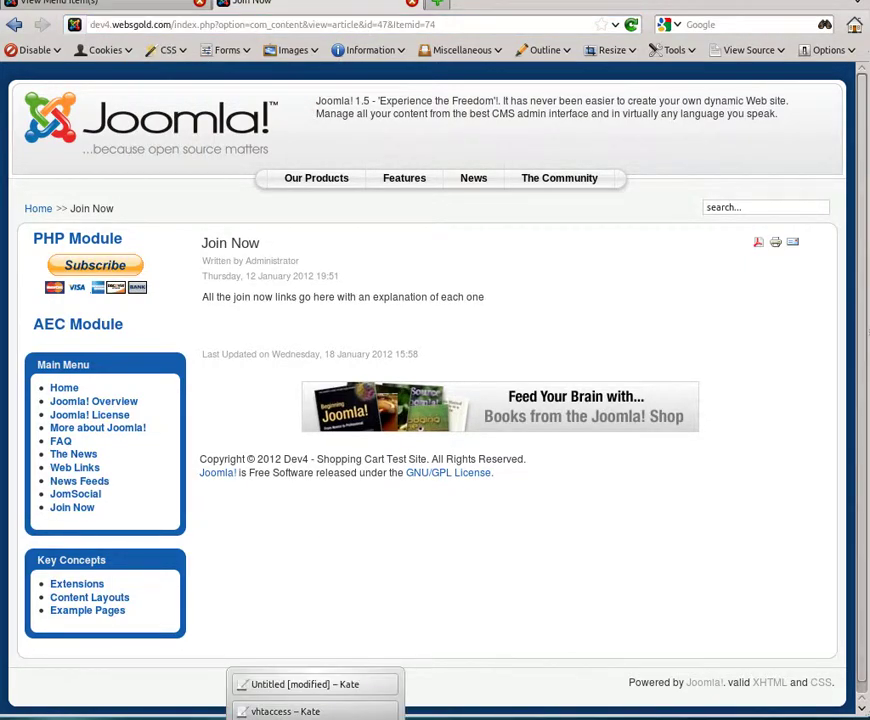
left_click(318, 690)
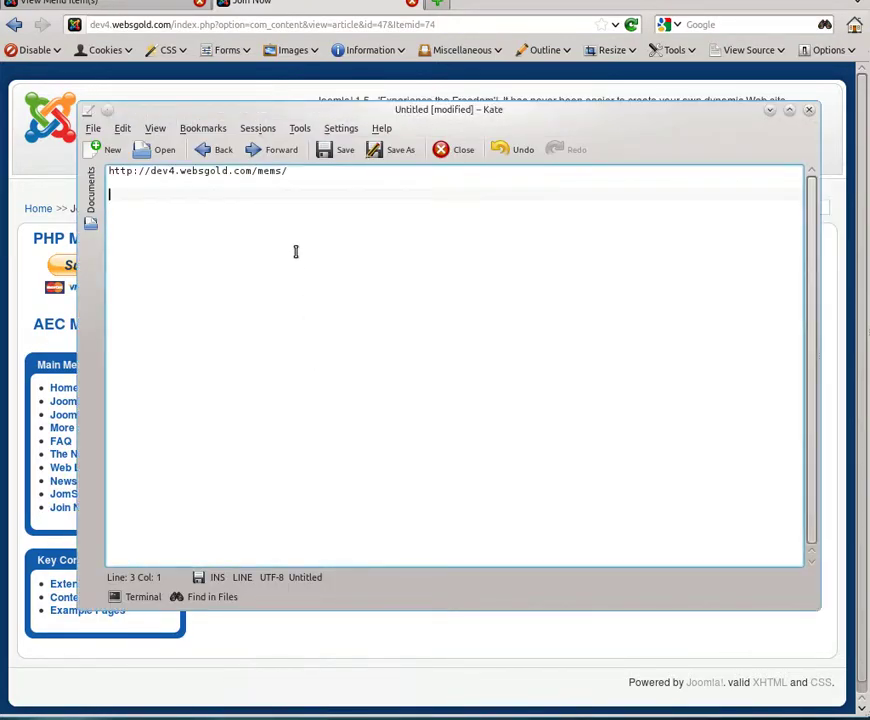
key("ctrl+v")
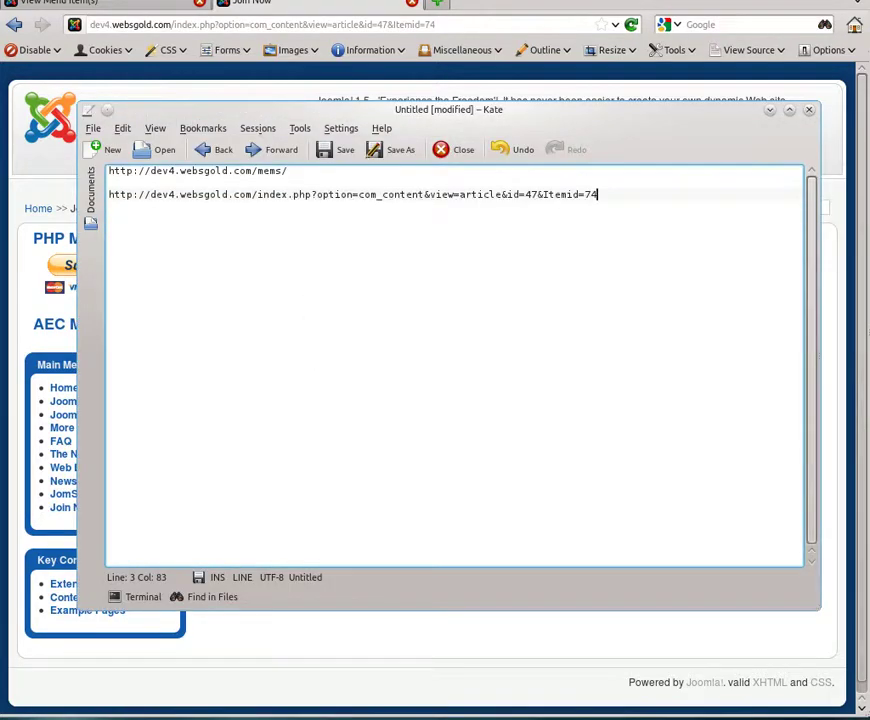
key("Return")
key("Return")
left_click(357, 663)
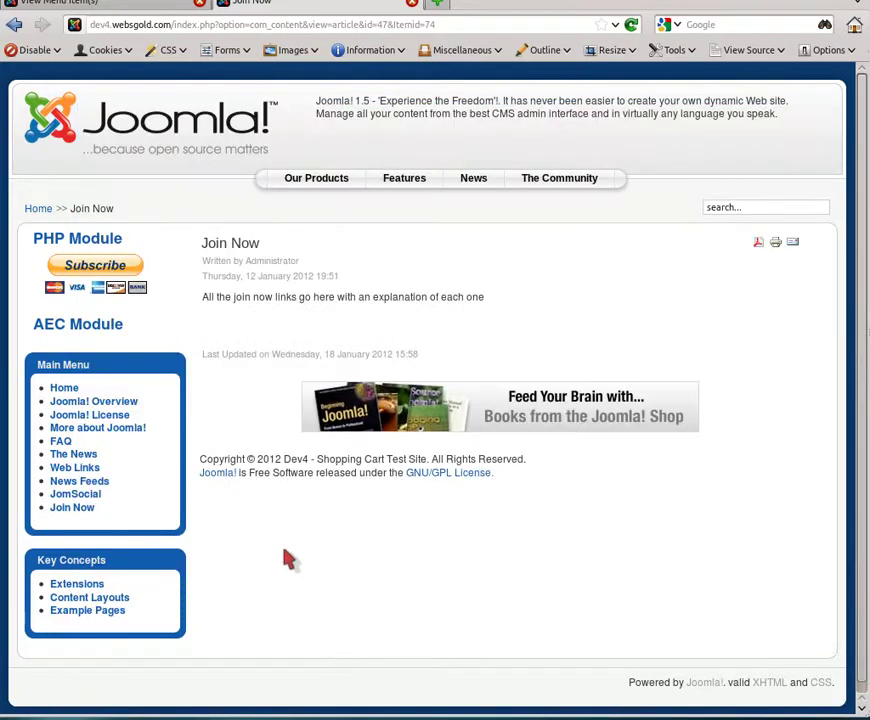
Step: Open the forgotten-password page from the home page's login form and copy the /index.php?option=com_user&view=reset part of its address
left_click(39, 209)
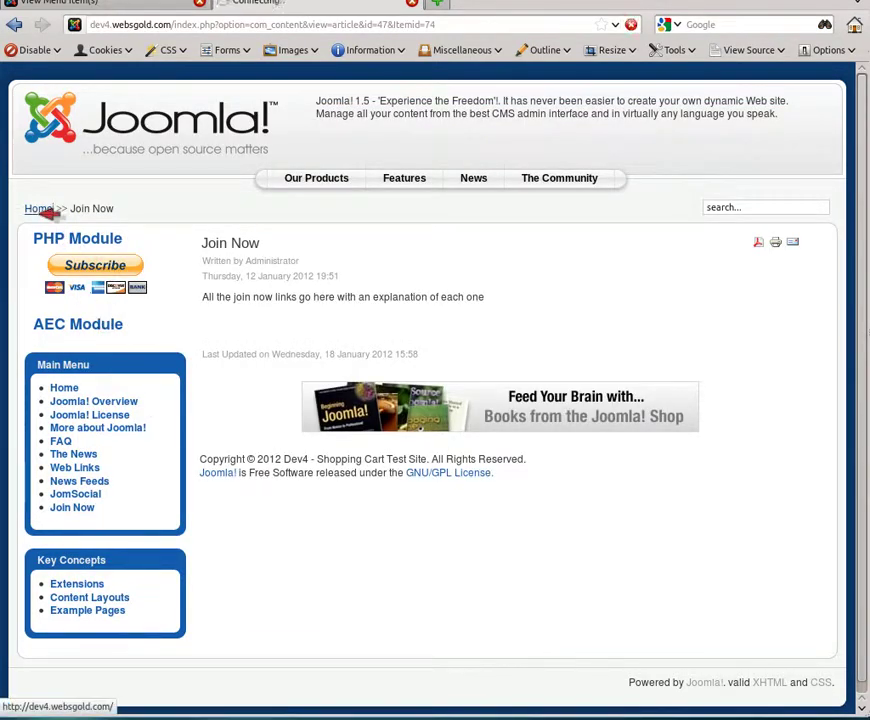
scroll(134, 344, "down", 7)
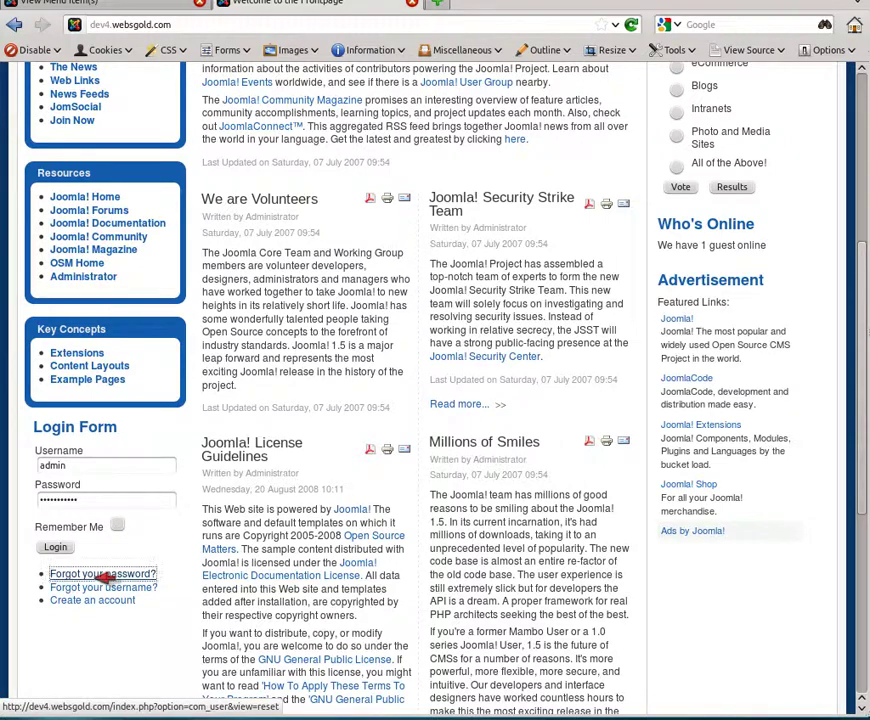
left_click(103, 574)
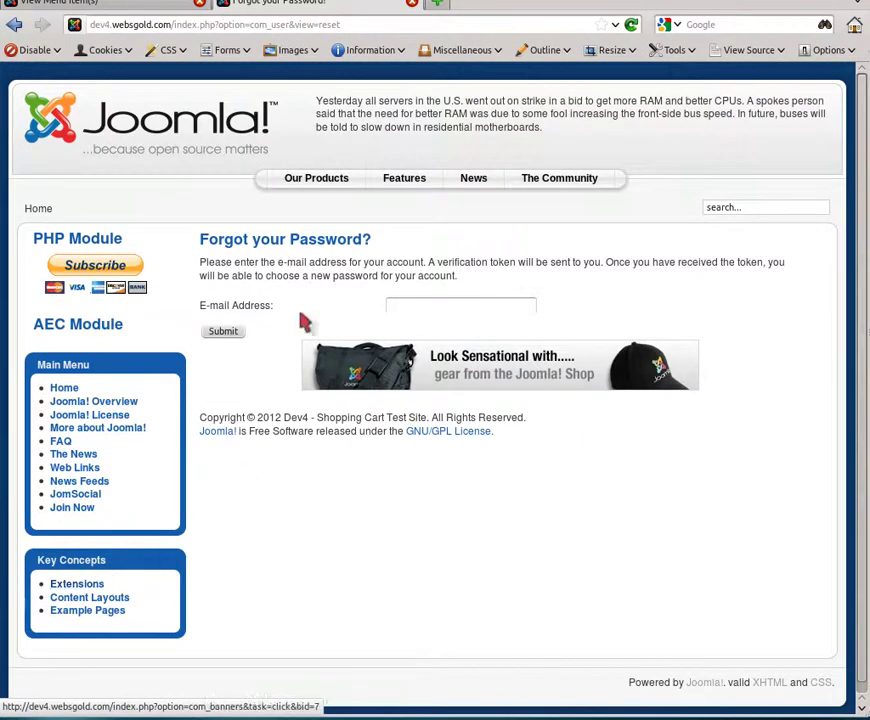
left_click_drag(354, 26, 171, 23)
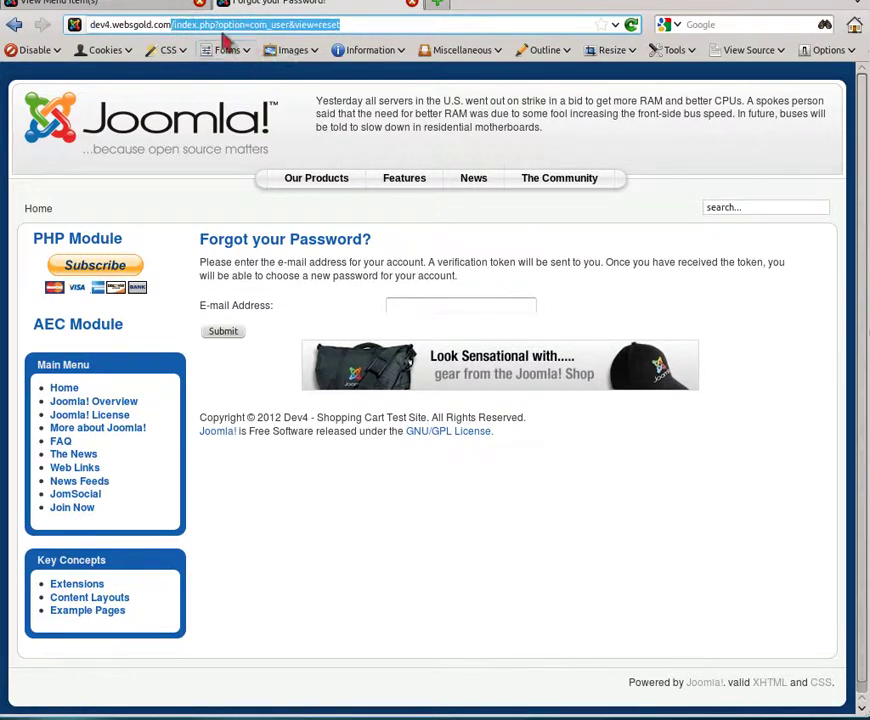
right_click(190, 32)
left_click(221, 92)
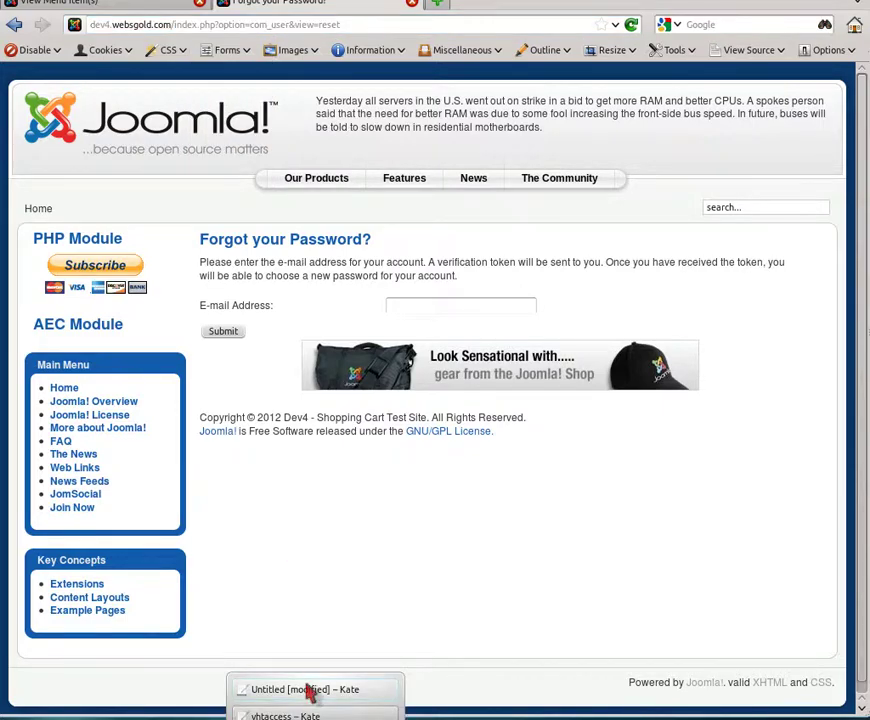
Step: Paste the password reset path into the Kate note below the Join Now address, remove its leading slash and add a new line
left_click(315, 690)
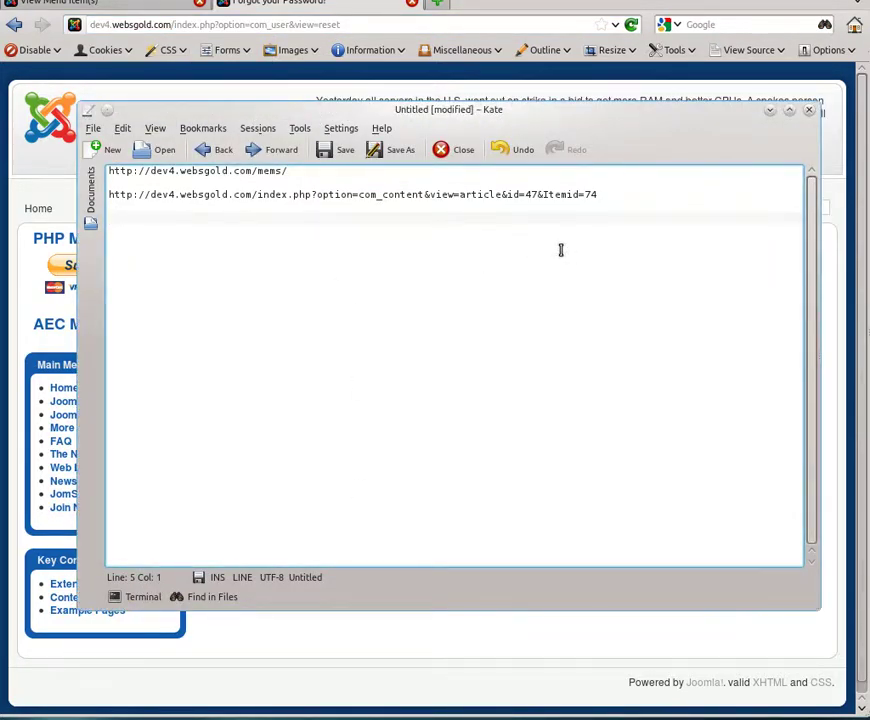
key("Return")
key("ctrl+v")
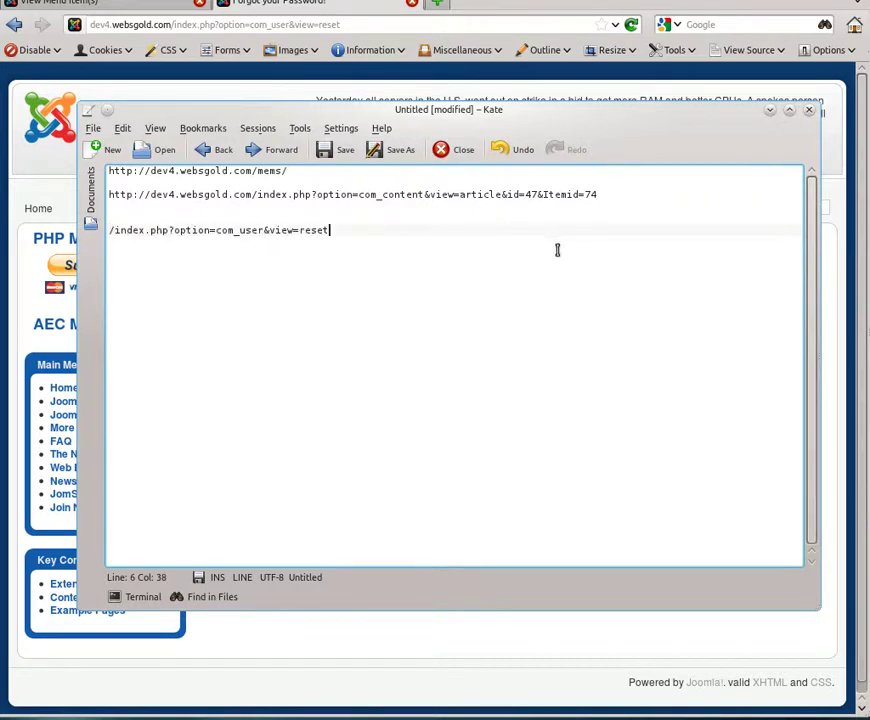
key("Home")
key("Delete")
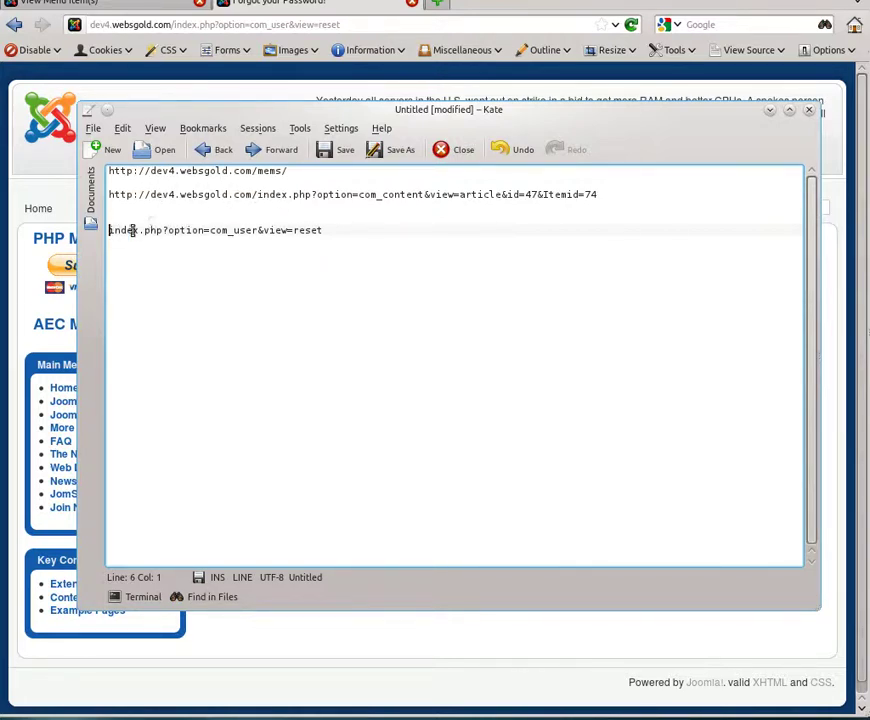
left_click(338, 231)
key("Return")
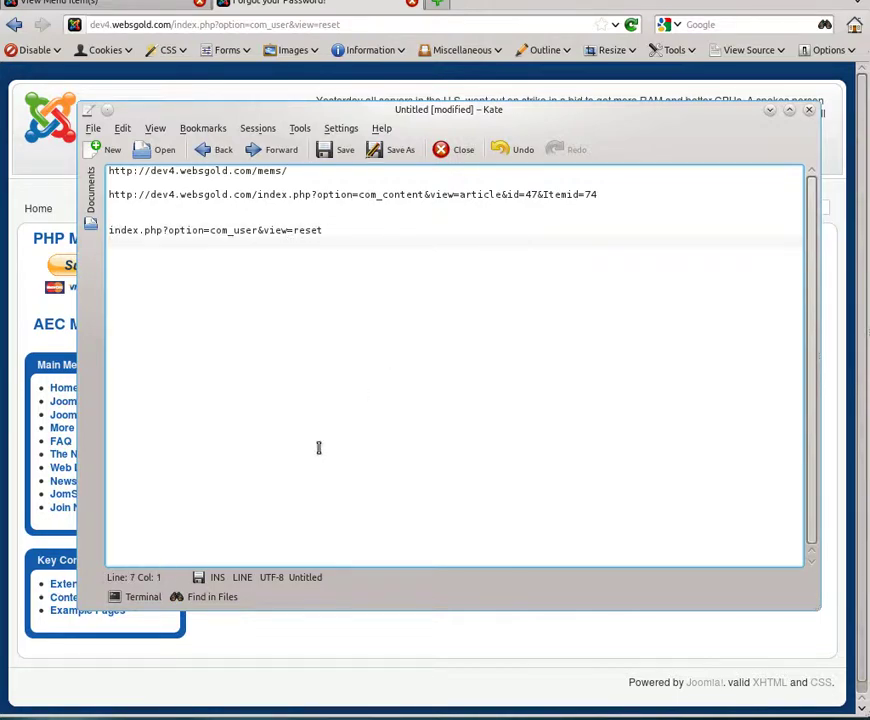
left_click(260, 652)
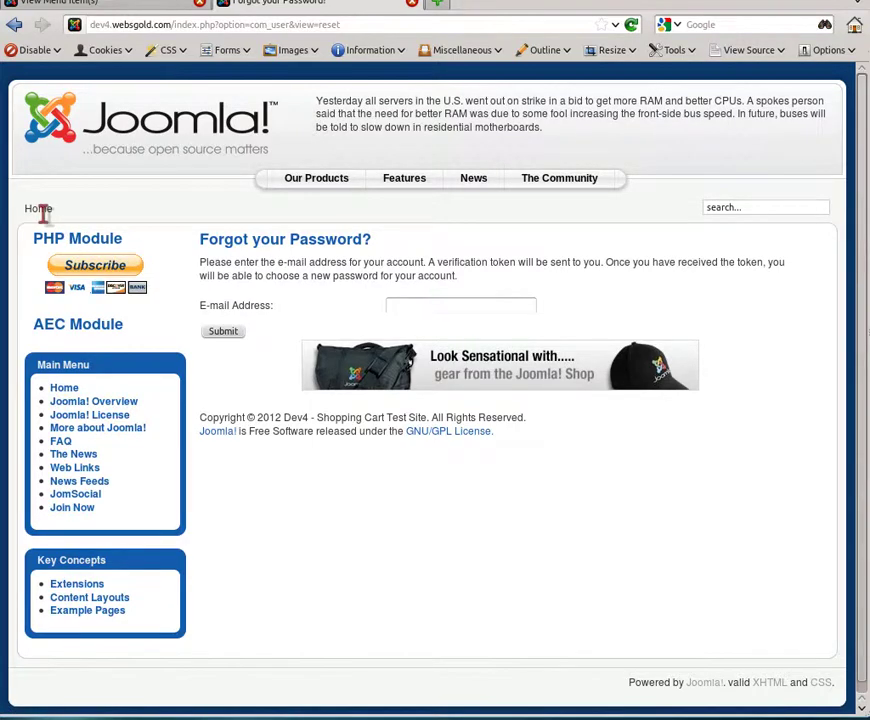
Step: Copy index.php?option=com_user&view=remind from the forgotten-username page's address into the Kate note below the reset path
left_click(66, 388)
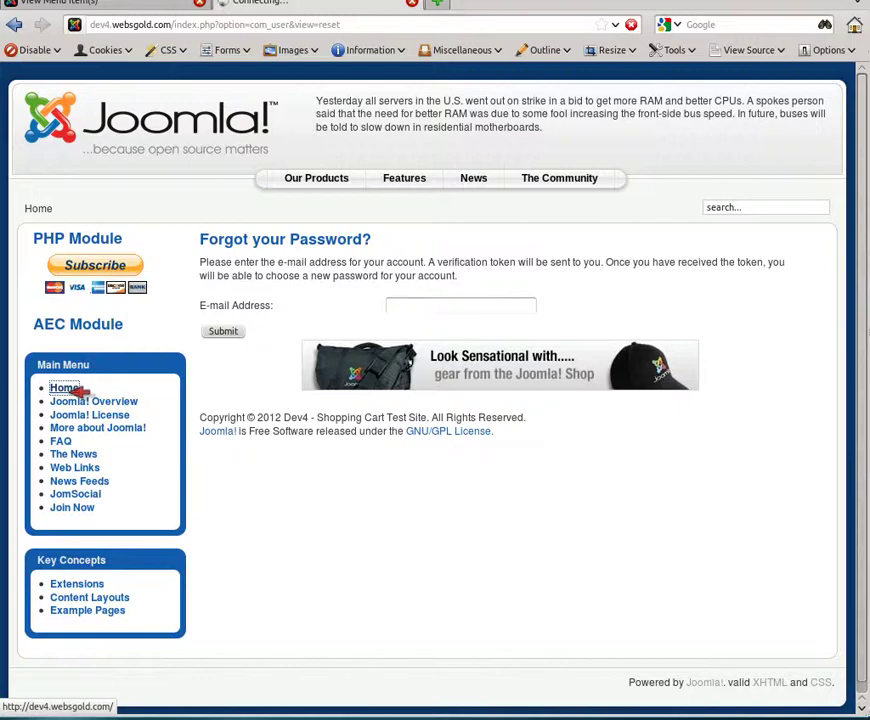
scroll(72, 405, "down", 5)
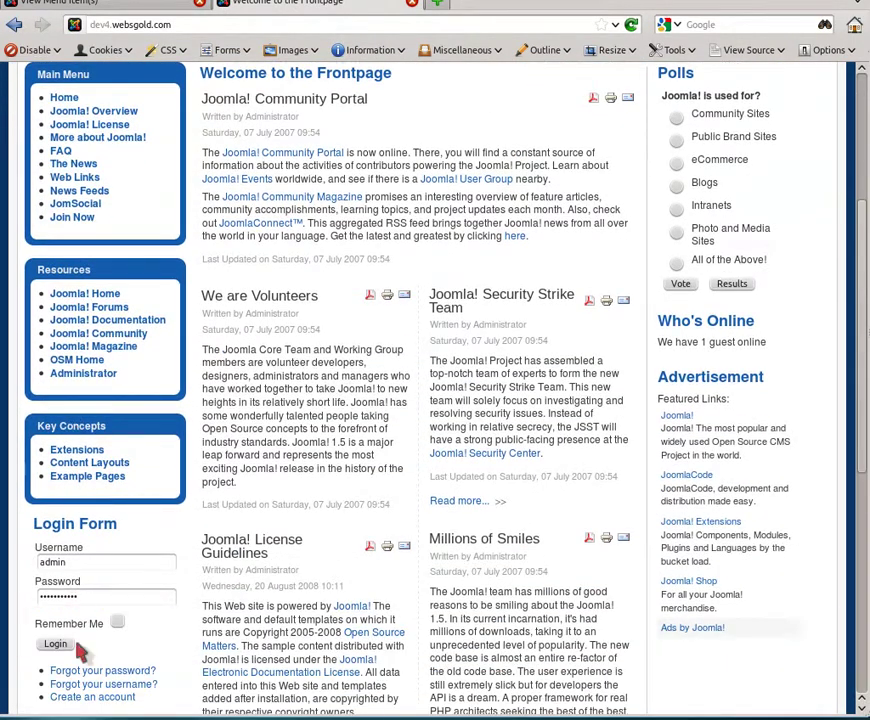
left_click(90, 685)
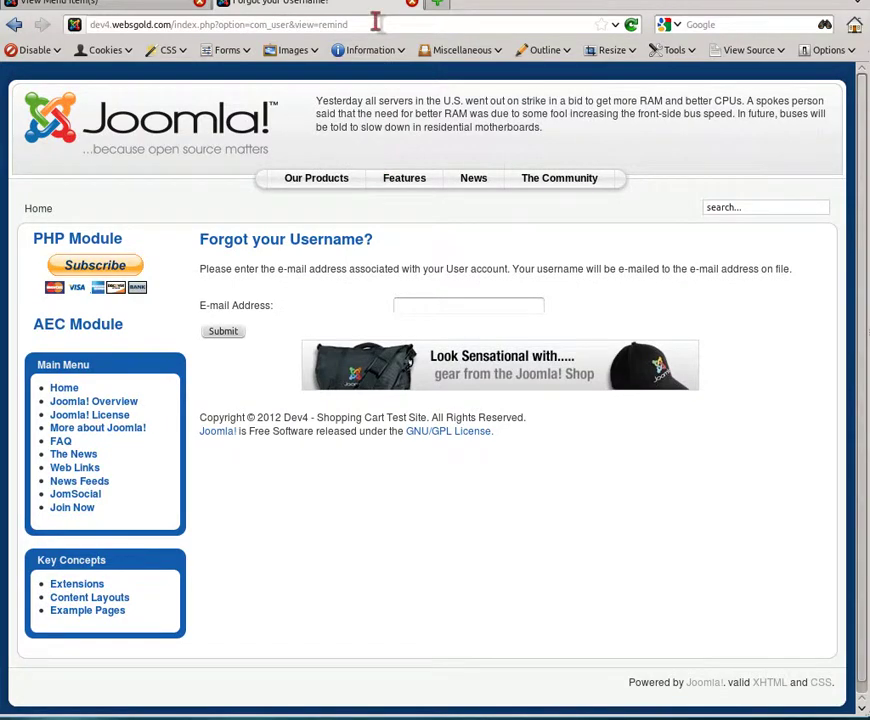
left_click_drag(375, 22, 172, 24)
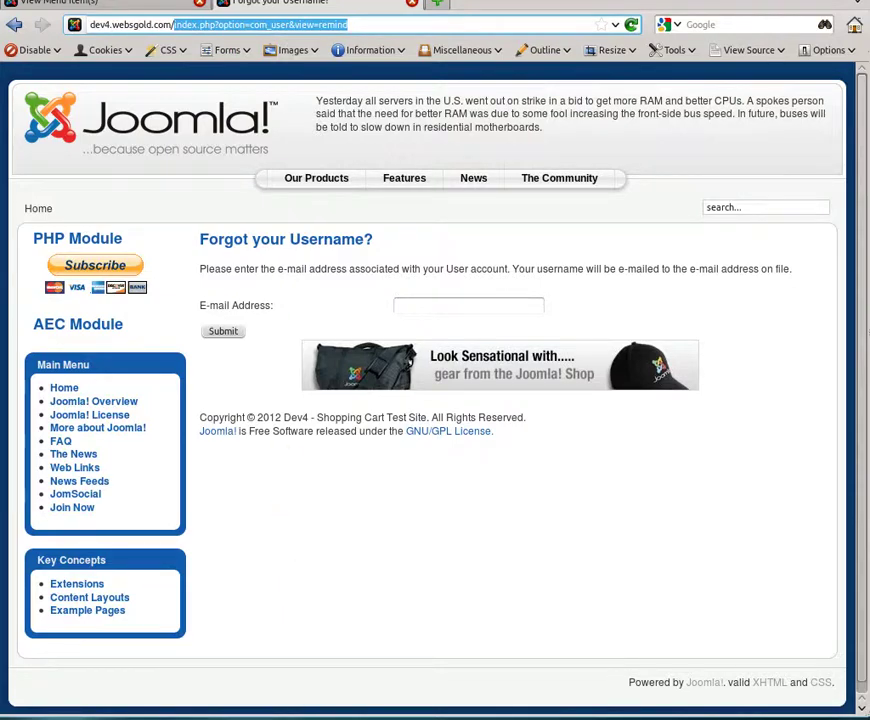
left_click(300, 712)
left_click(303, 697)
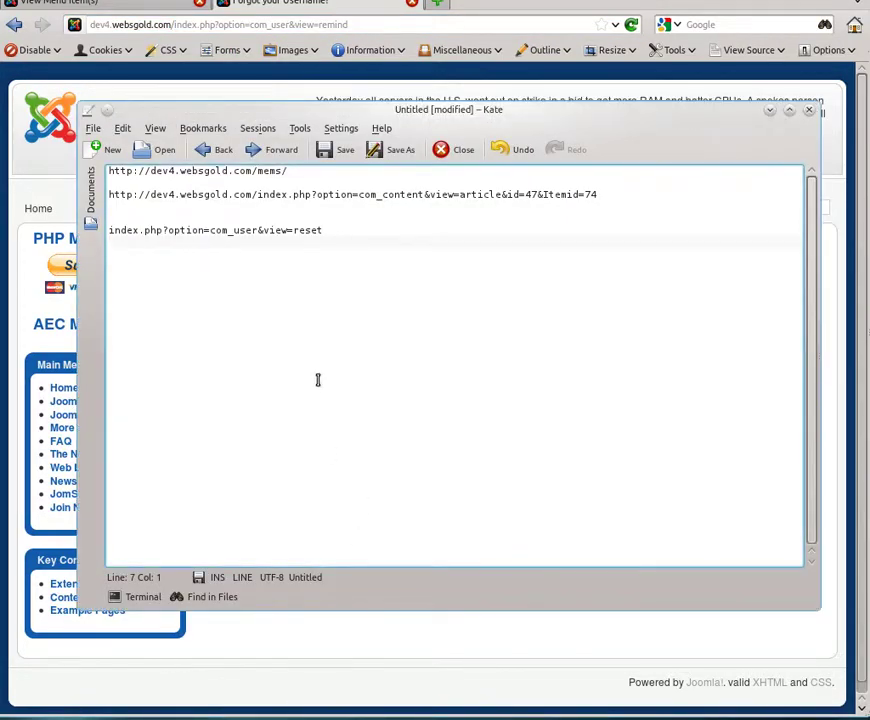
key("ctrl+v")
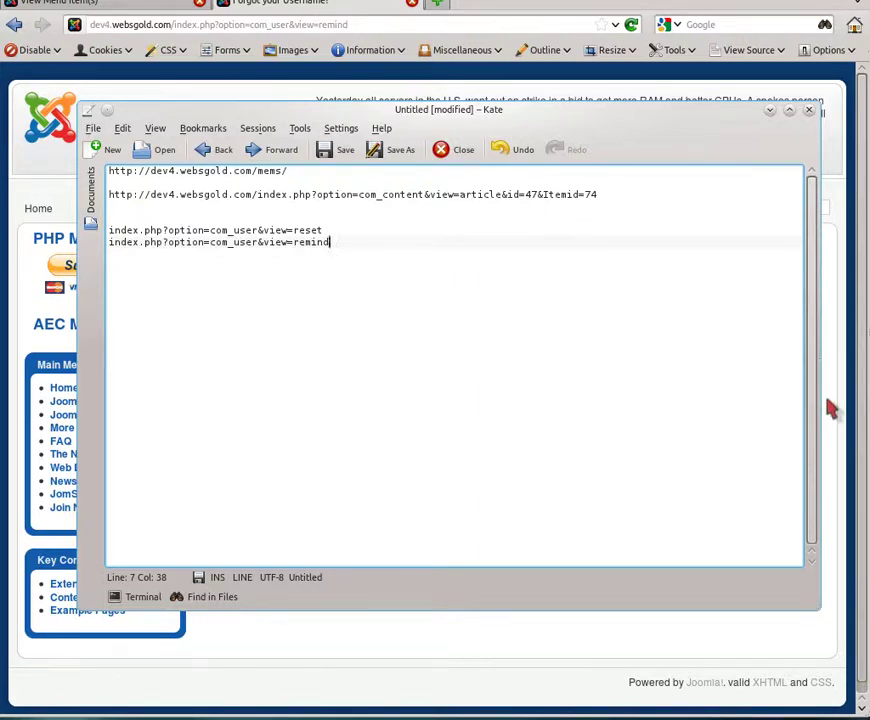
left_click(336, 229)
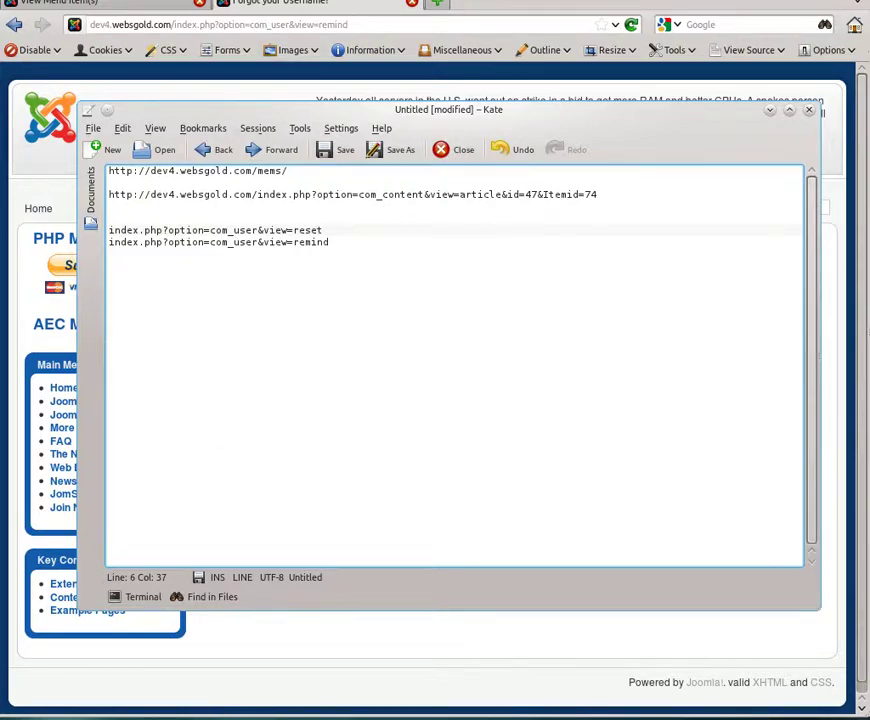
left_click(284, 692)
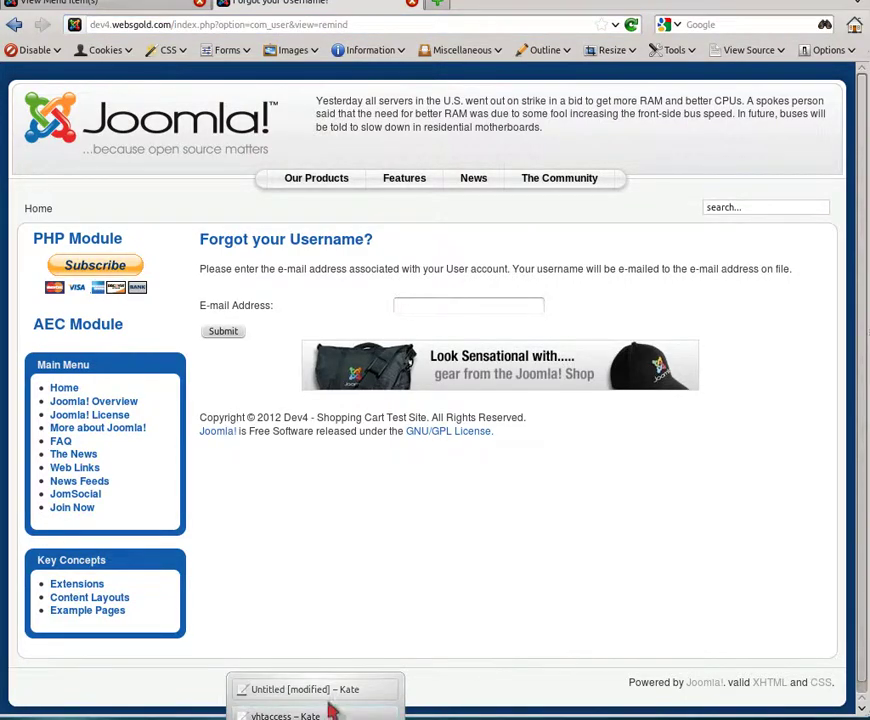
left_click(318, 688)
left_click(310, 714)
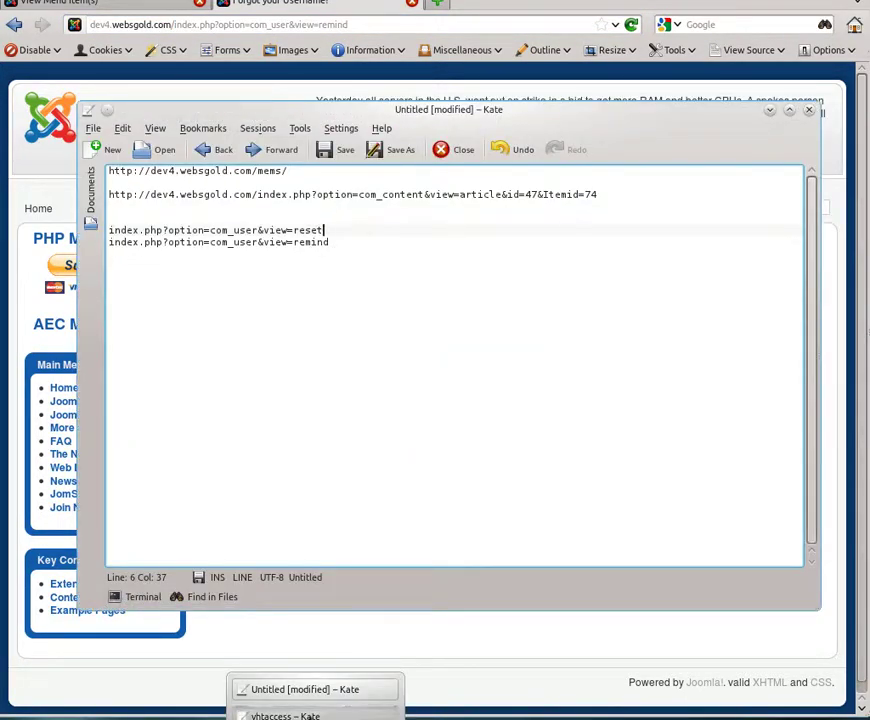
left_click(318, 688)
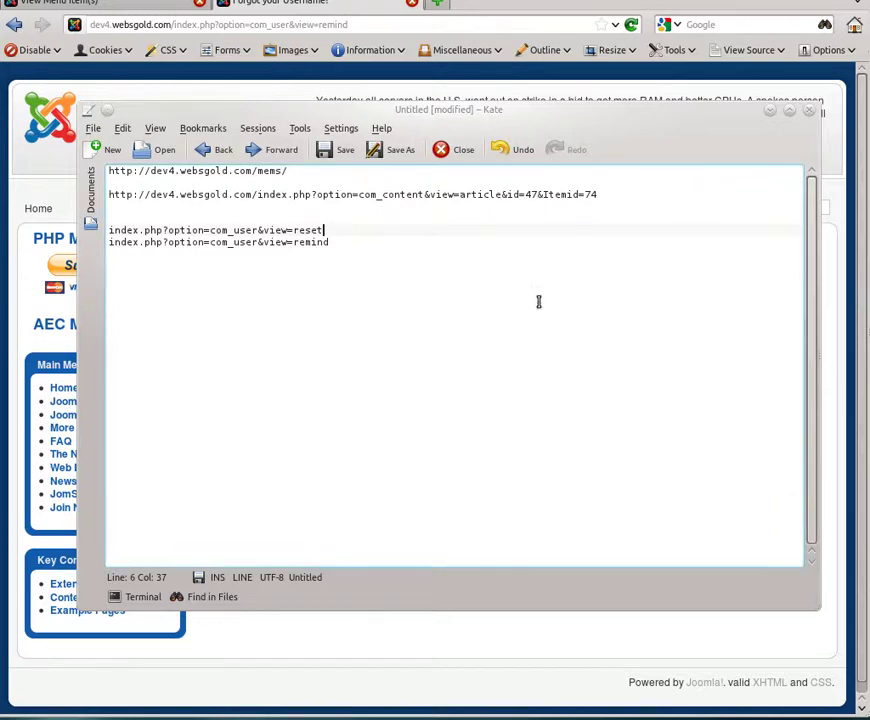
left_click(330, 299)
key("Return")
key("Return")
key("Return")
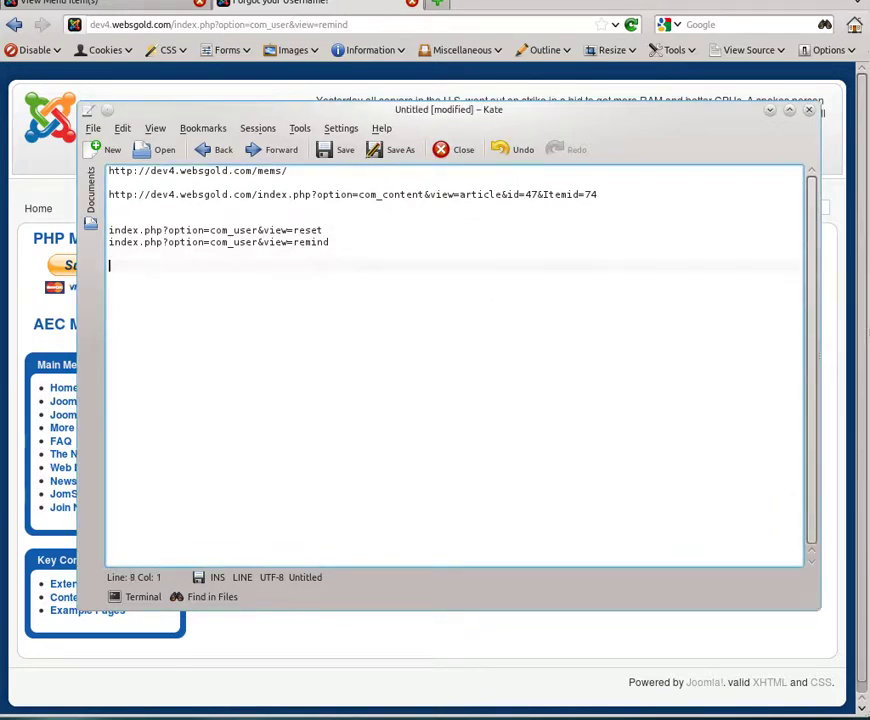
key("ctrl+v")
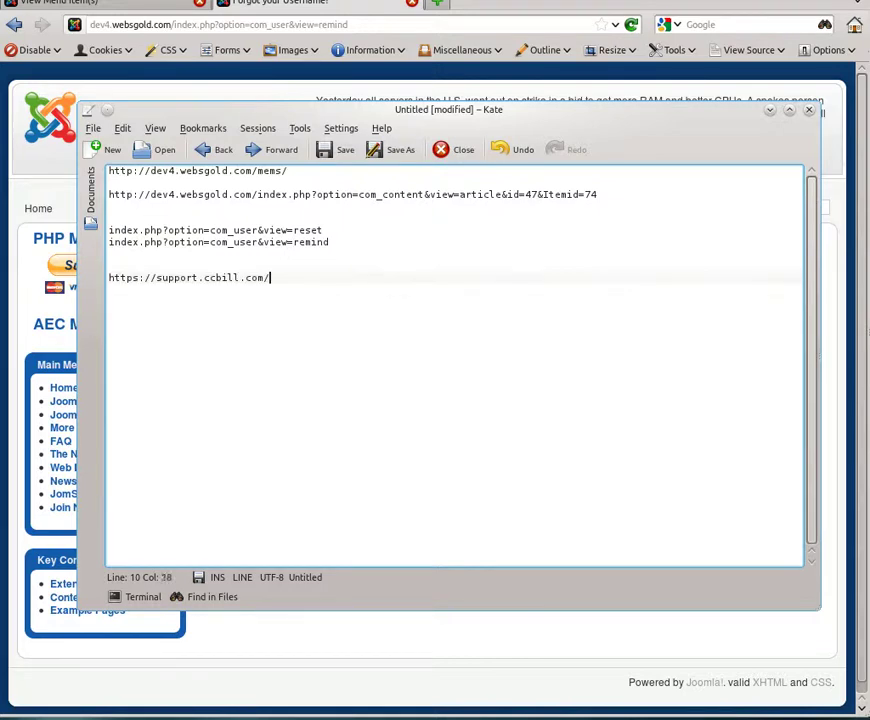
left_click(326, 230)
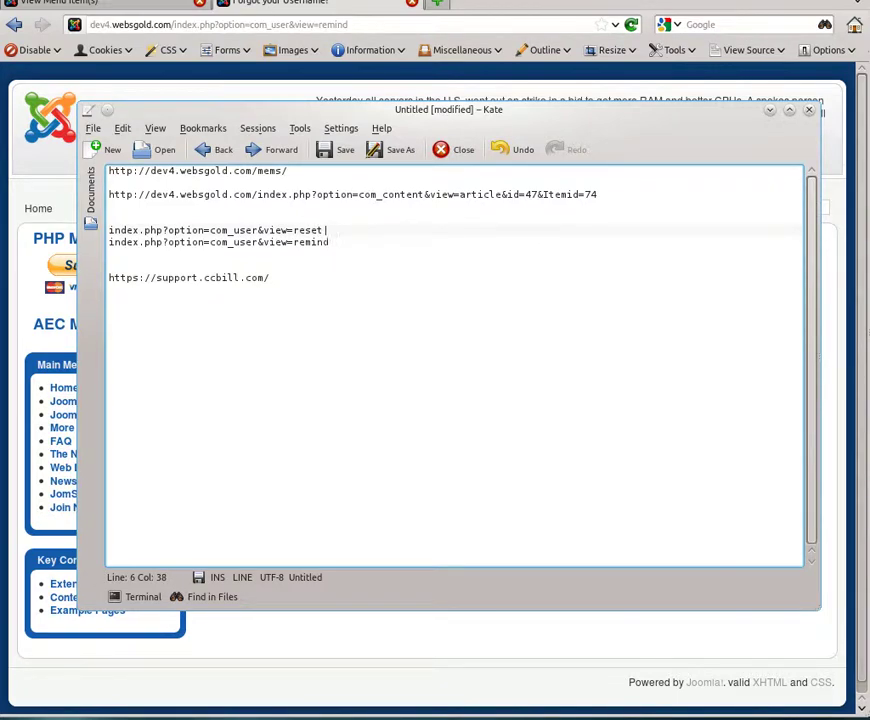
left_click(342, 243)
left_click(270, 277)
left_click_drag(270, 277, 100, 278)
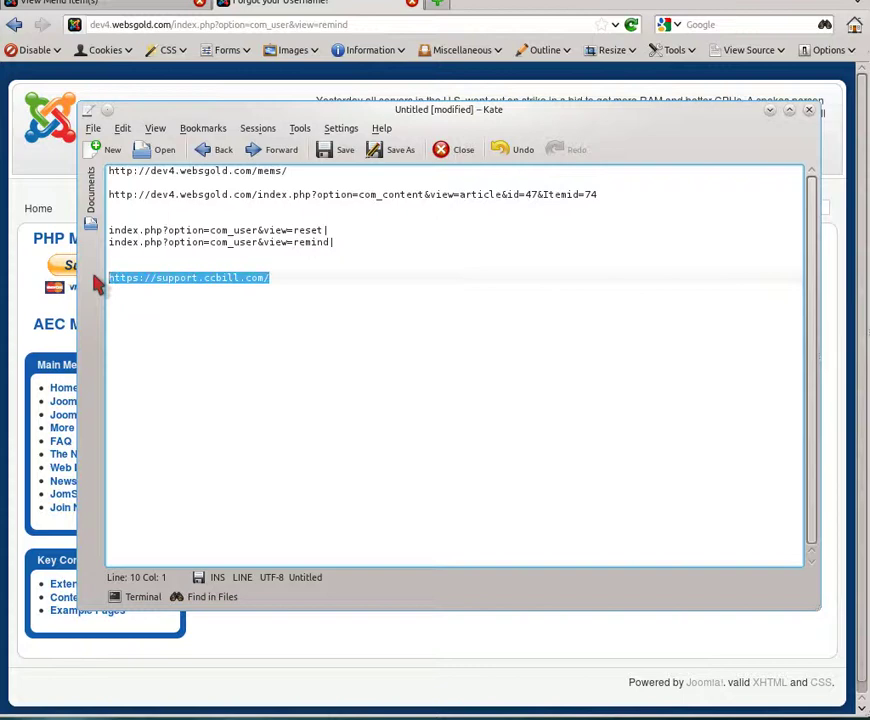
left_click(329, 231)
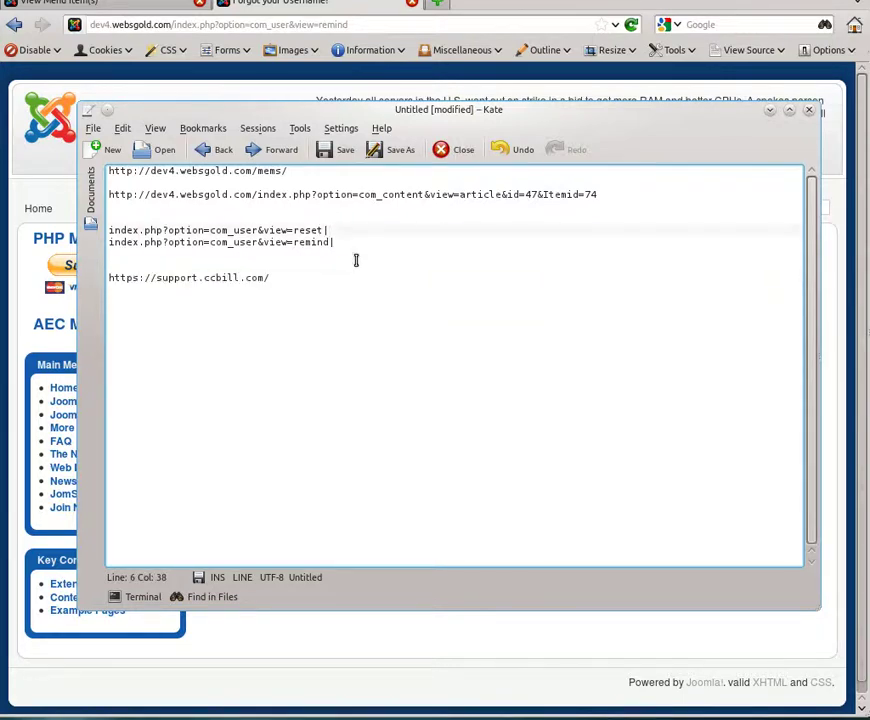
type("https://support.ccbill.com/")
left_click(362, 246)
type("https://support.ccbill.com/")
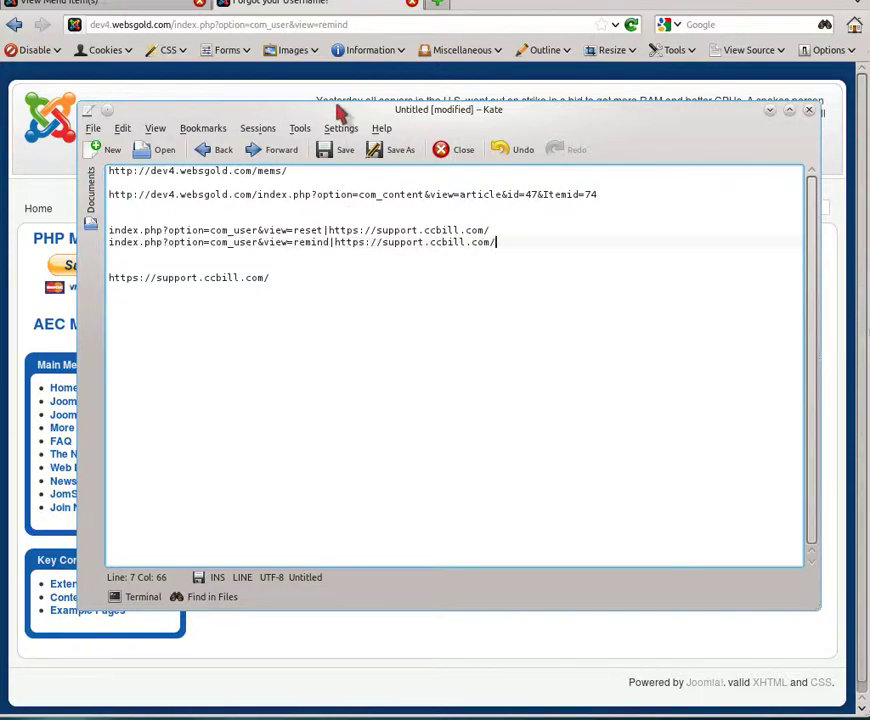
Step: Switch to the Joomla administrator page, filter the Plugin Manager by "disable" and open the Disable Core Registration plugin
left_click(175, 12)
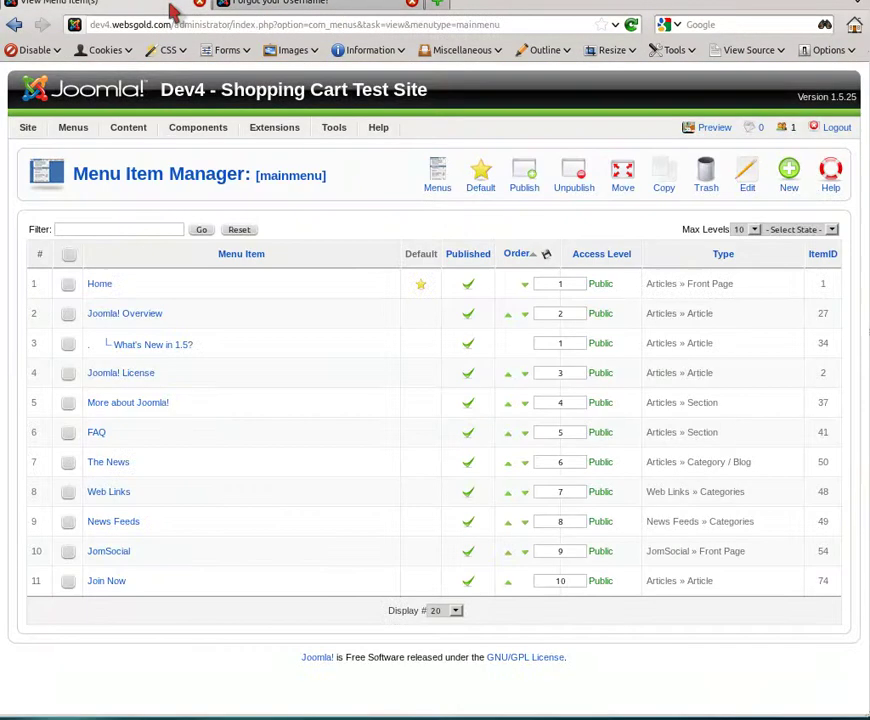
mouse_move(186, 130)
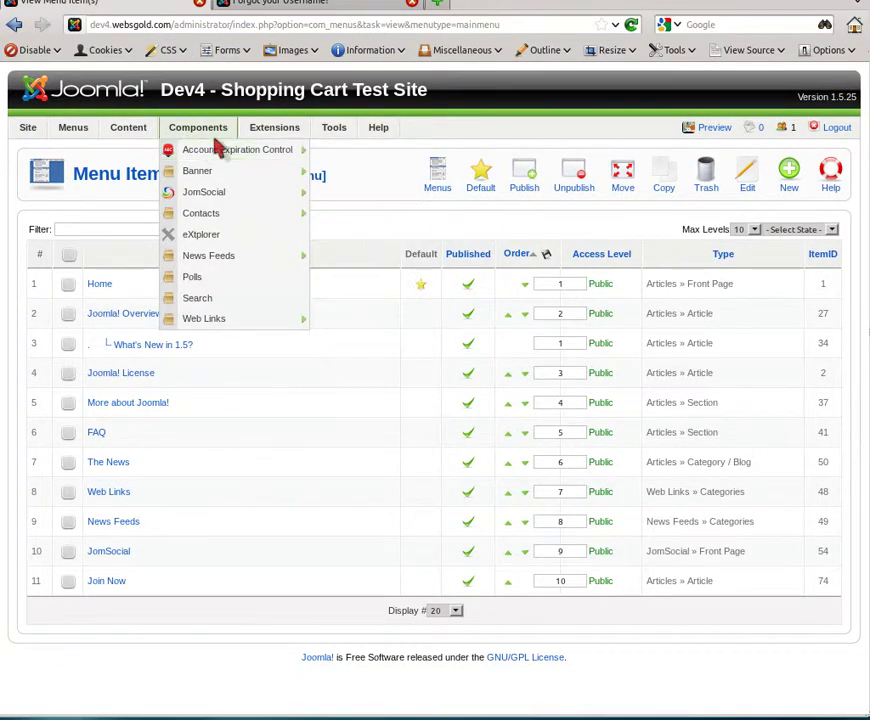
mouse_move(270, 134)
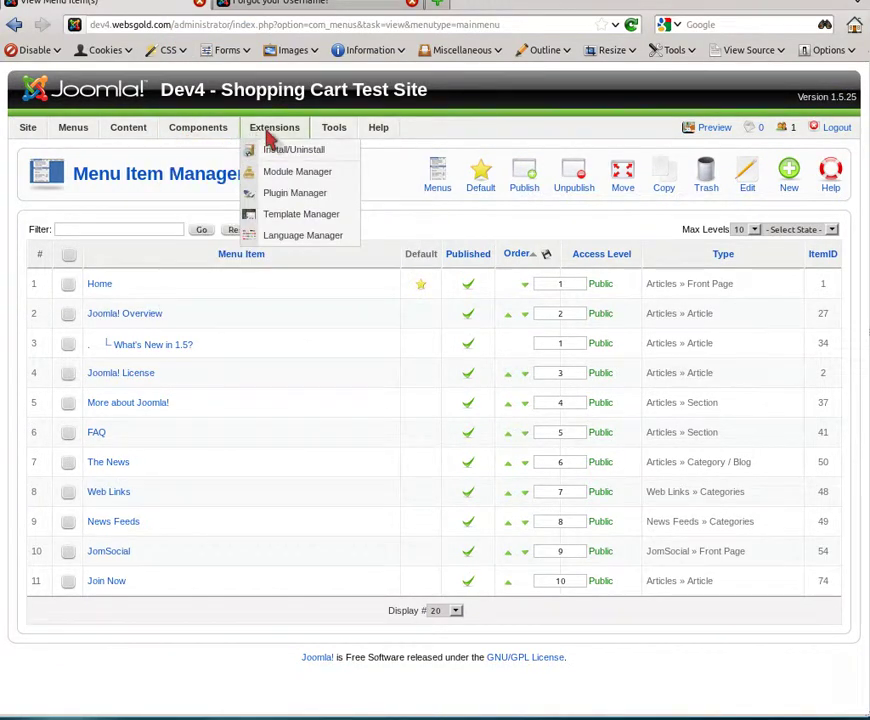
left_click(278, 196)
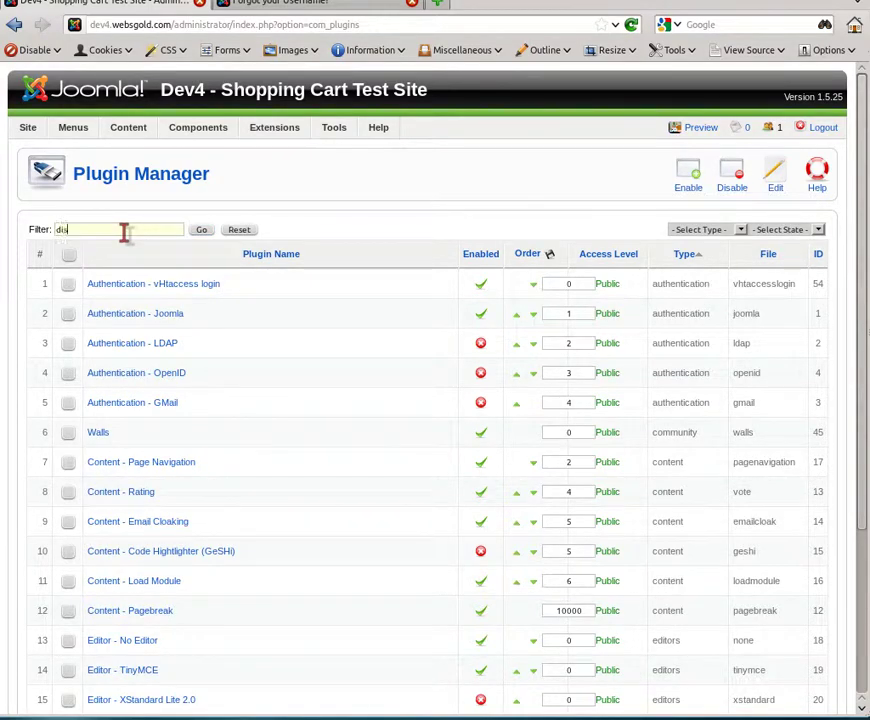
type("sable")
key("Return")
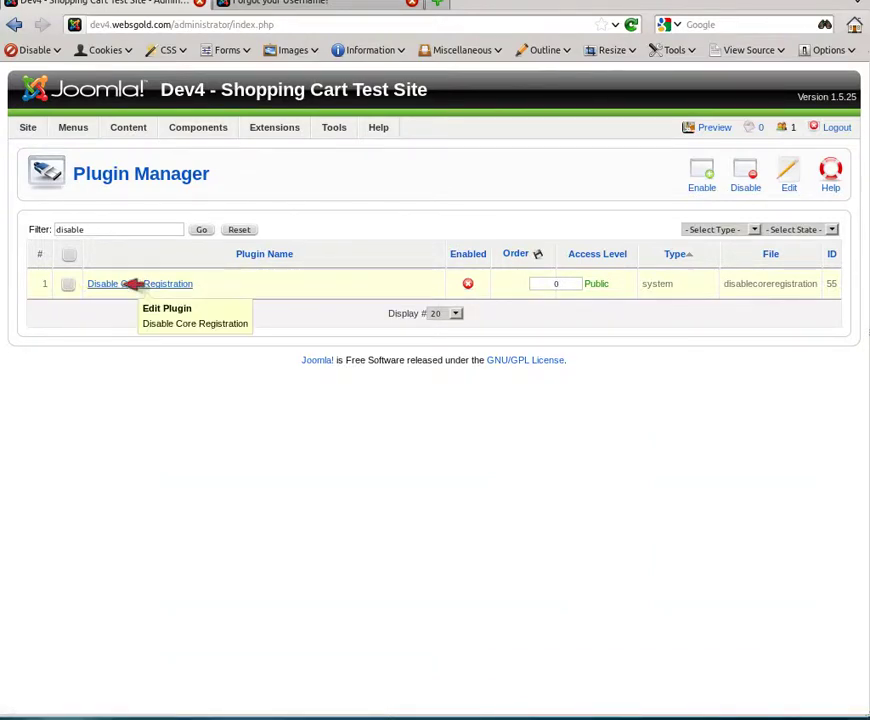
left_click(128, 284)
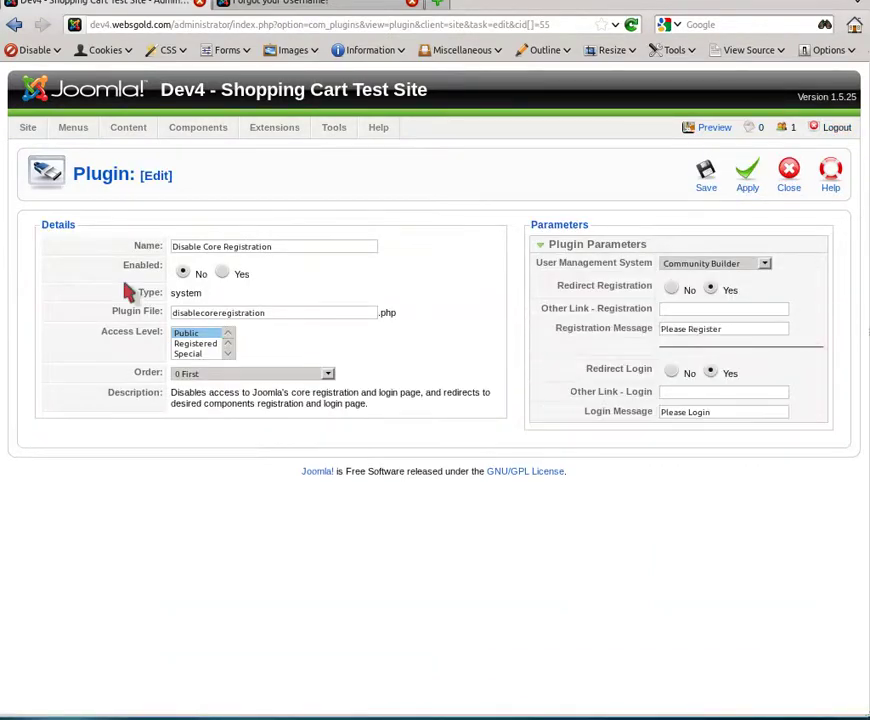
Step: Enable the Disable Core Registration plugin and set its User Management System to Other
left_click(221, 273)
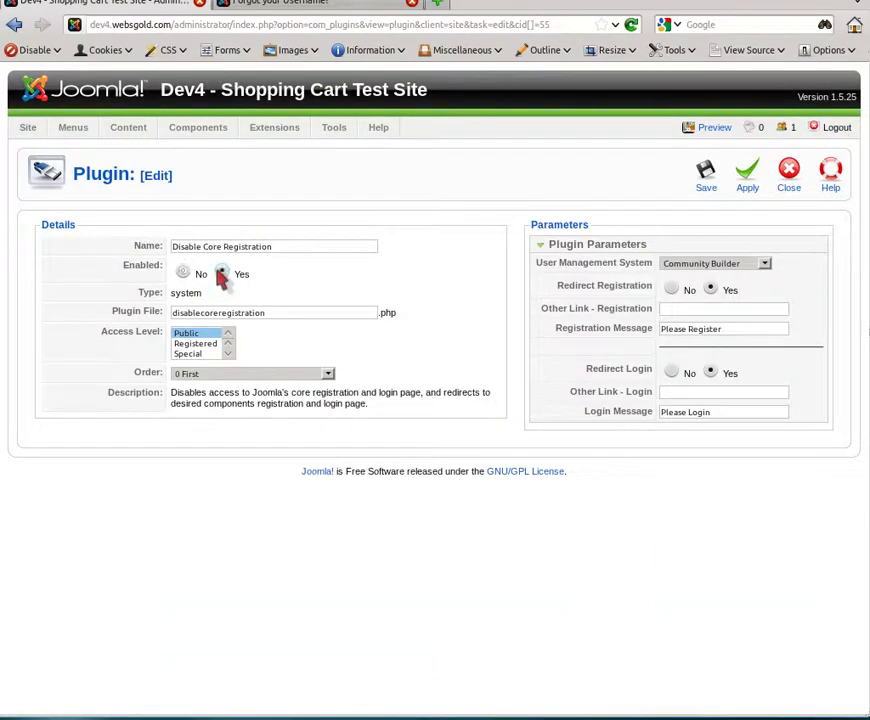
left_click(712, 267)
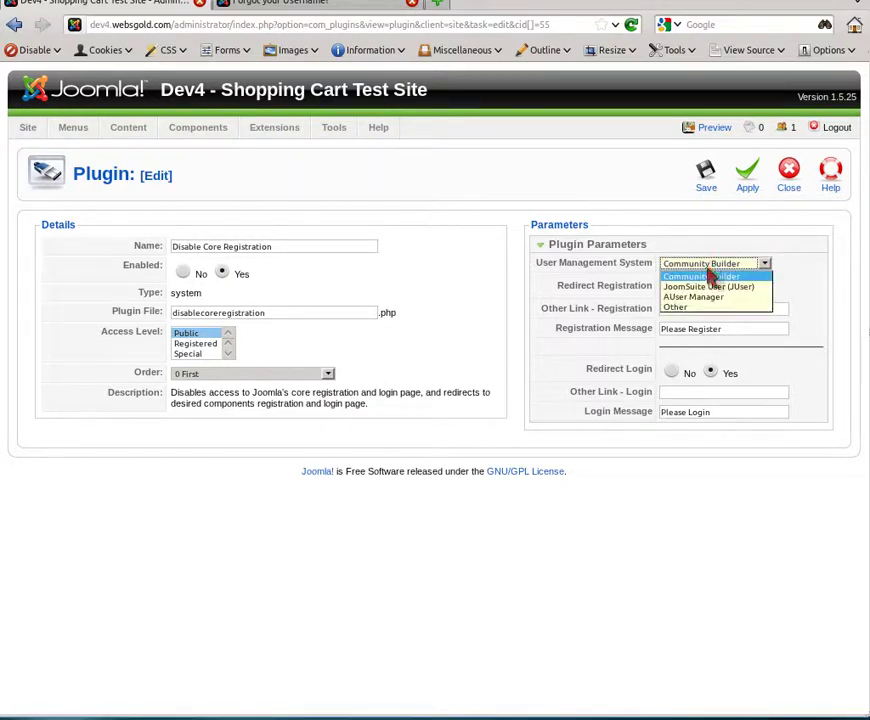
left_click(697, 311)
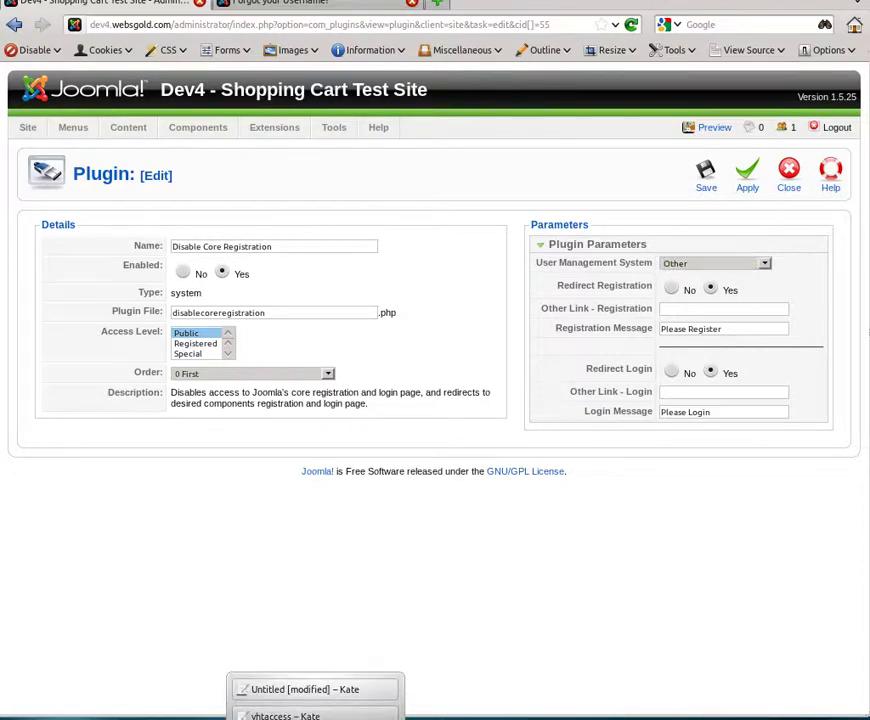
Step: Copy the Join Now address ending in id=47&Itemid=74 from the Kate note into the plugin's Other Link - Registration parameter
left_click(297, 692)
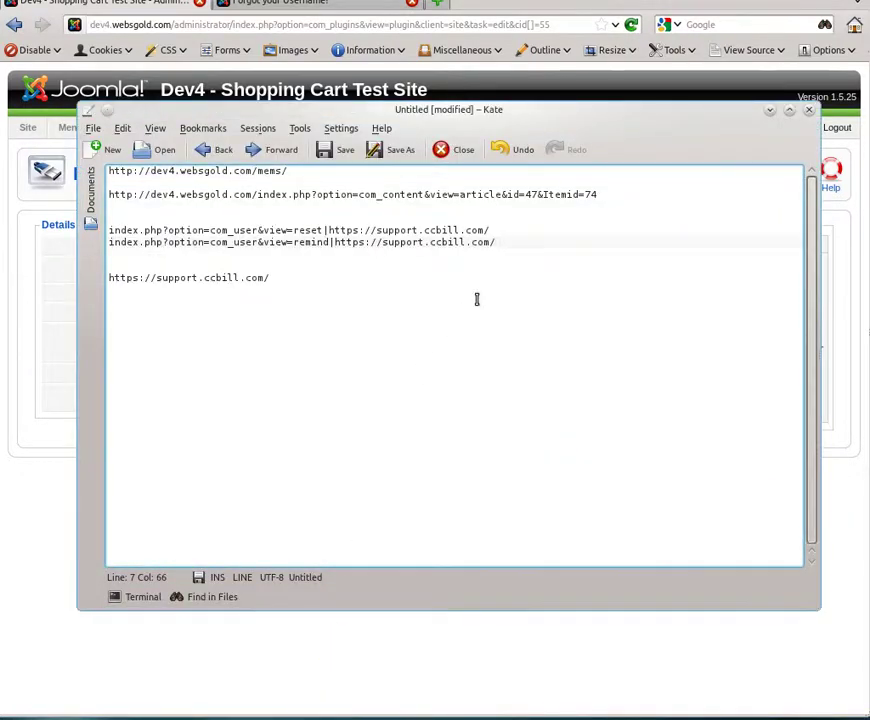
left_click_drag(612, 193, 92, 201)
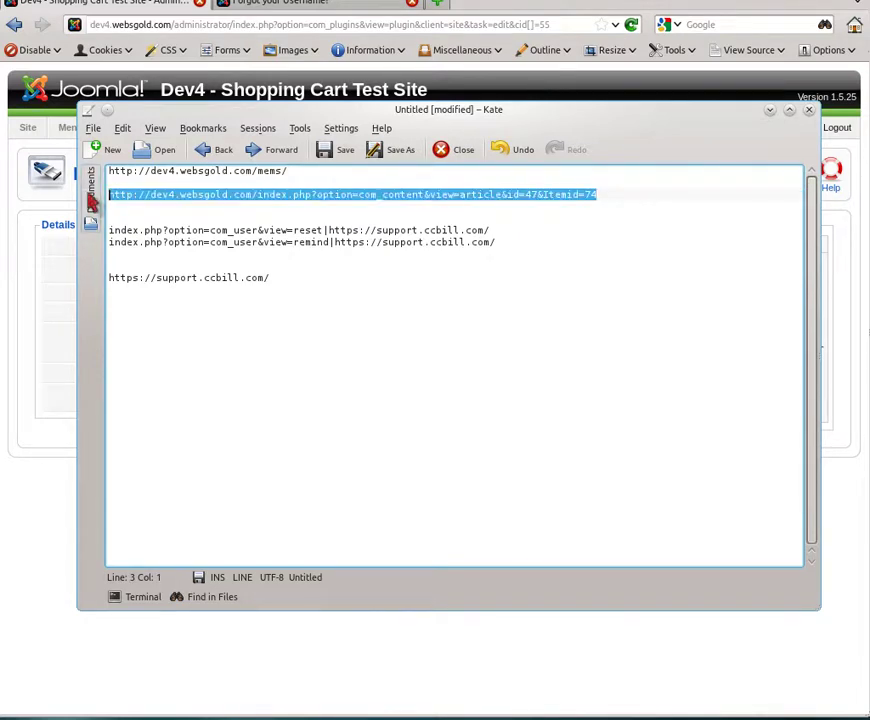
left_click(840, 425)
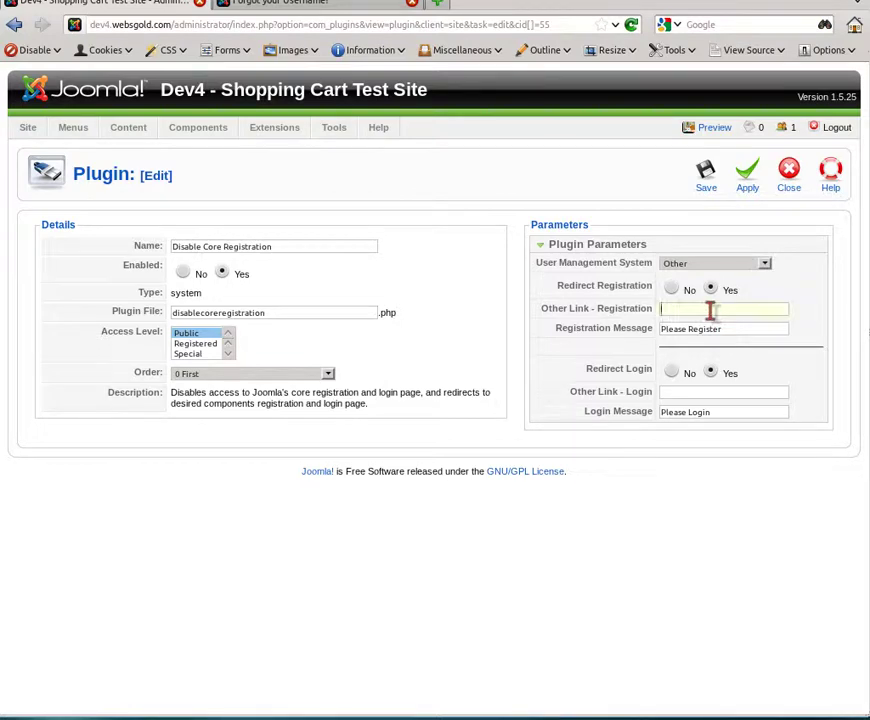
key("ctrl+v")
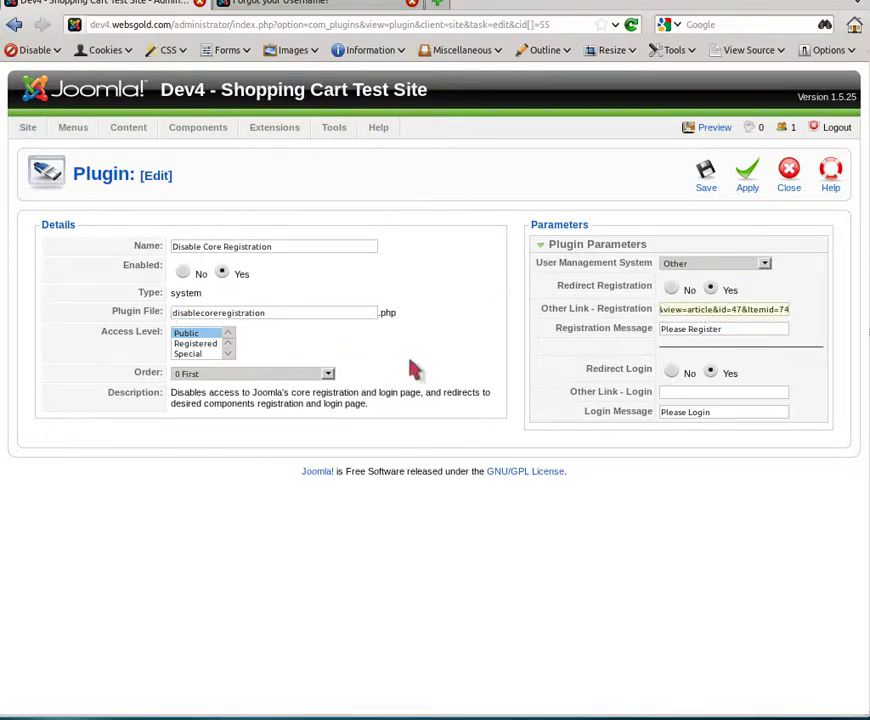
Step: Set the Registration Message to "Join Securely via CCBill", set Redirect Login to No and save the plugin
left_click(734, 330)
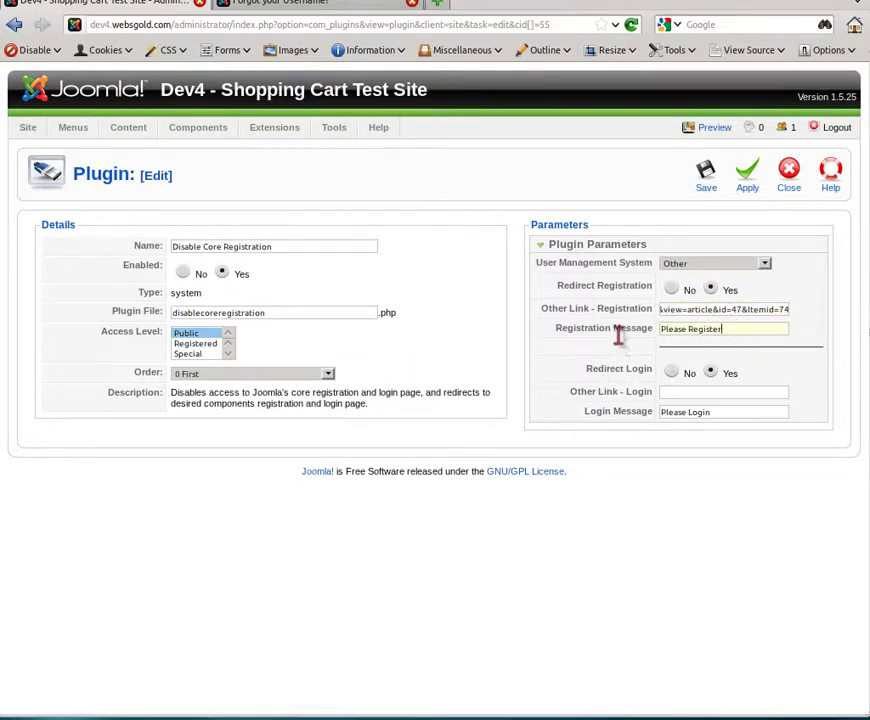
key("ctrl+a")
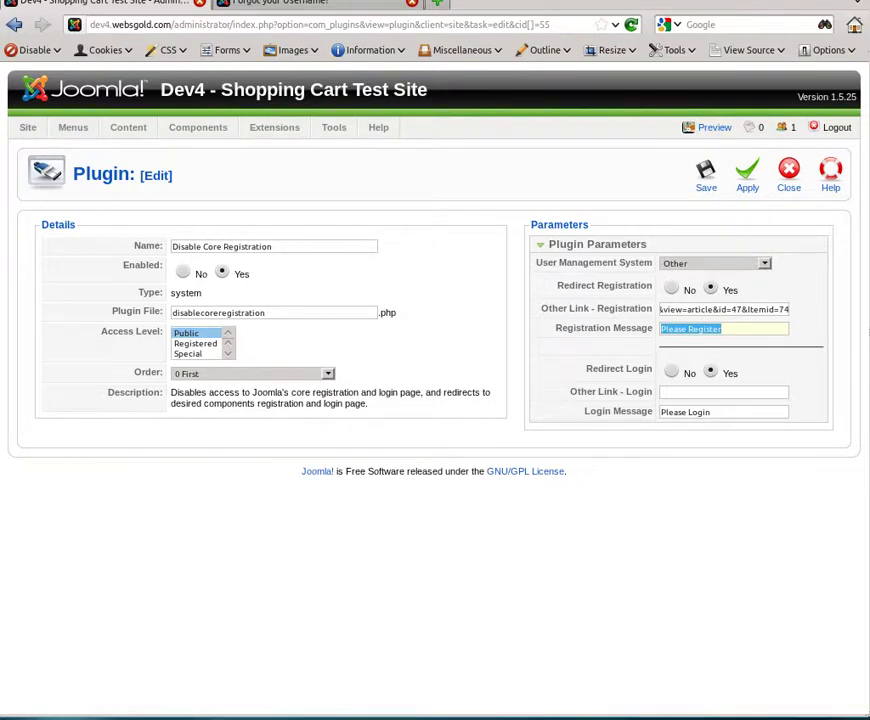
type("Join Securely via CCBill")
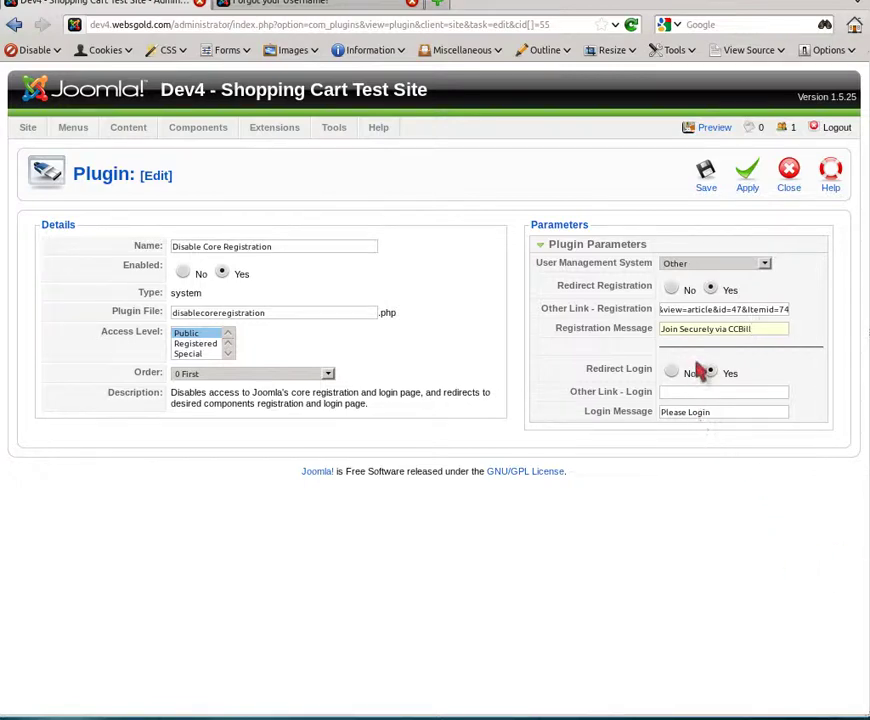
left_click(673, 373)
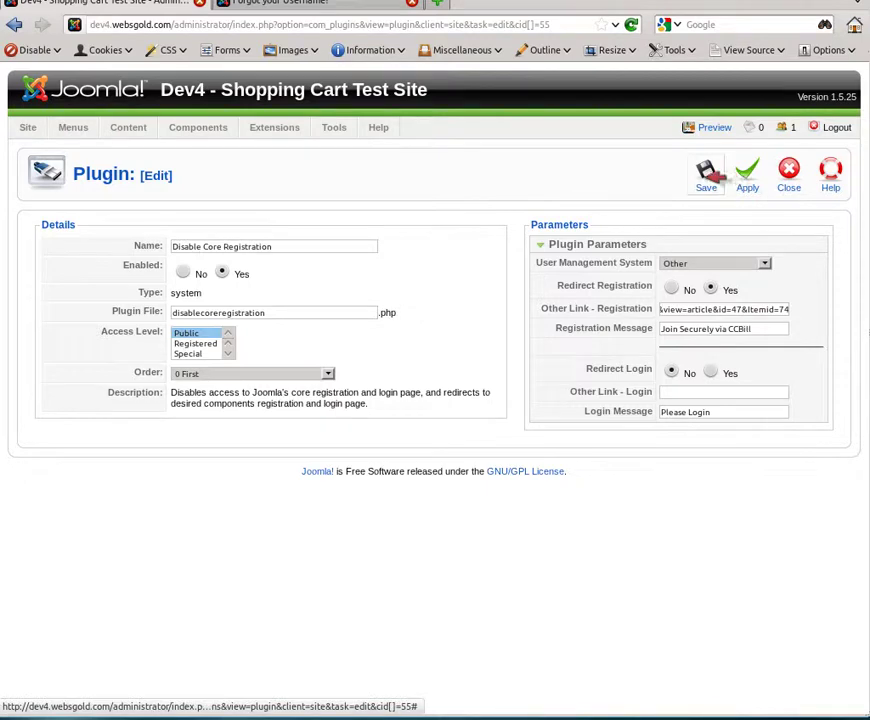
left_click(708, 176)
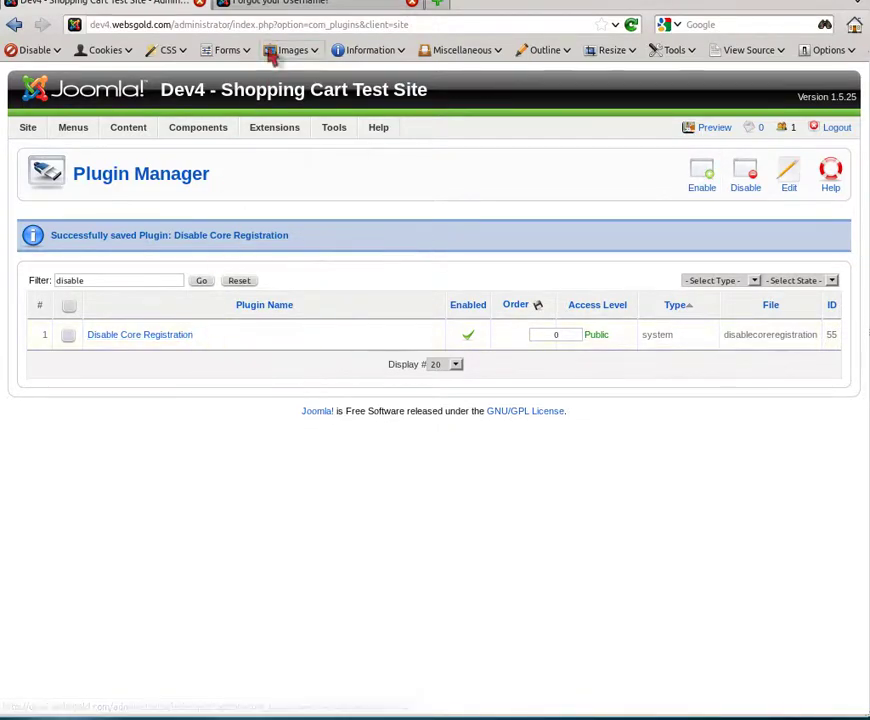
Step: Test the registration redirect on the public site by following the home page login form's Create an account link
left_click(279, 5)
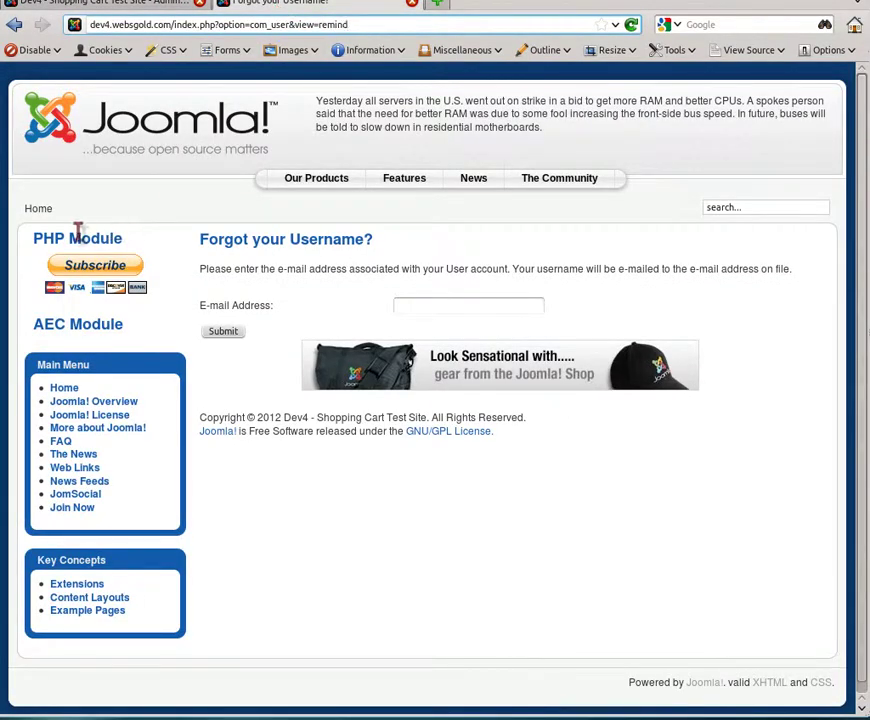
left_click(62, 388)
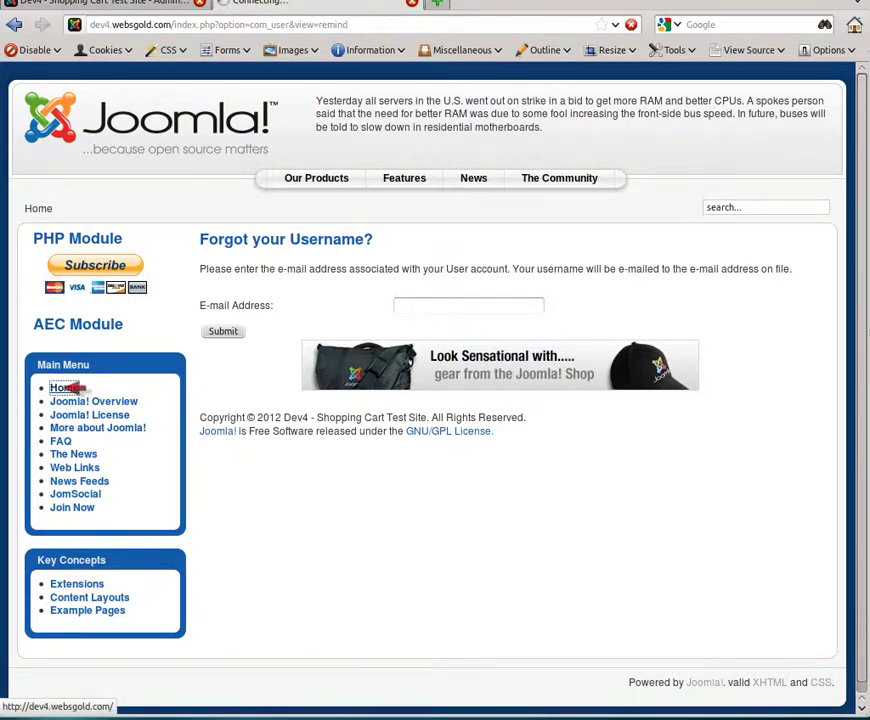
scroll(68, 392, "down", 8)
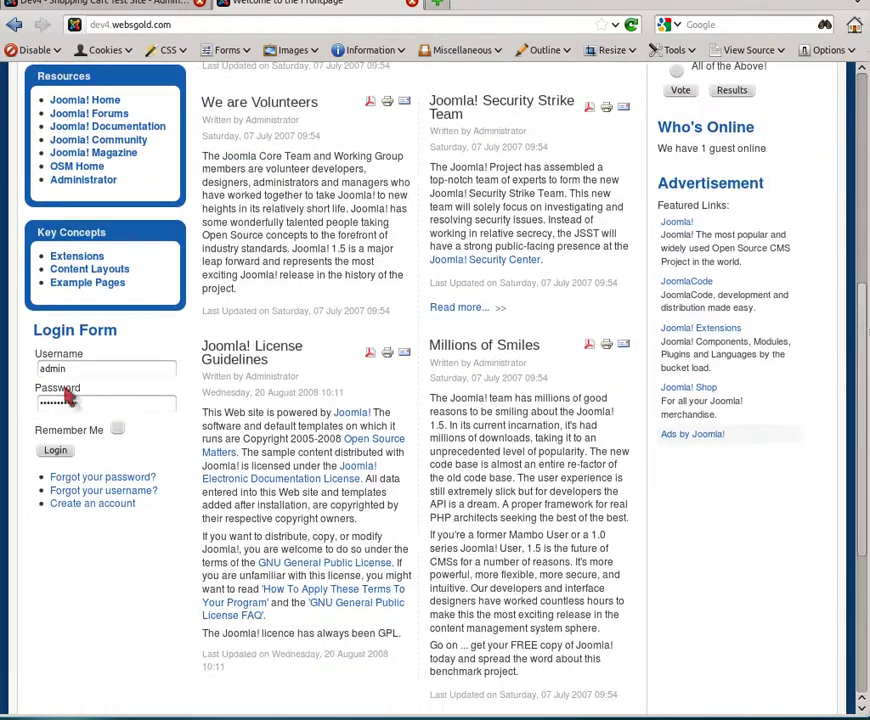
scroll(68, 398, "down", 1)
left_click(109, 454)
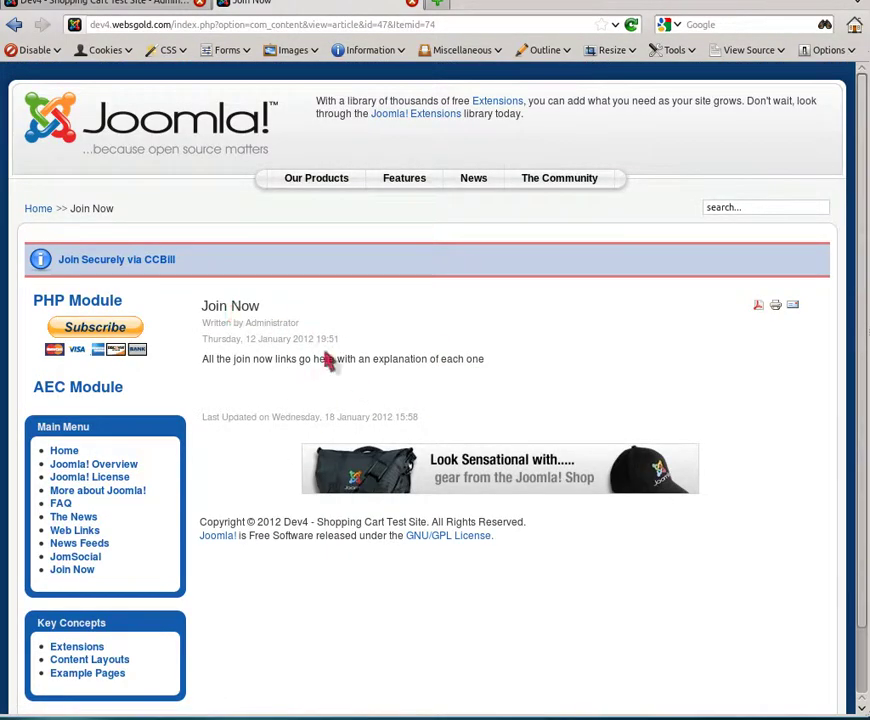
Step: Reopen the Disable Core Registration plugin in the administrator, check its full registration link and save it again
left_click(168, 4)
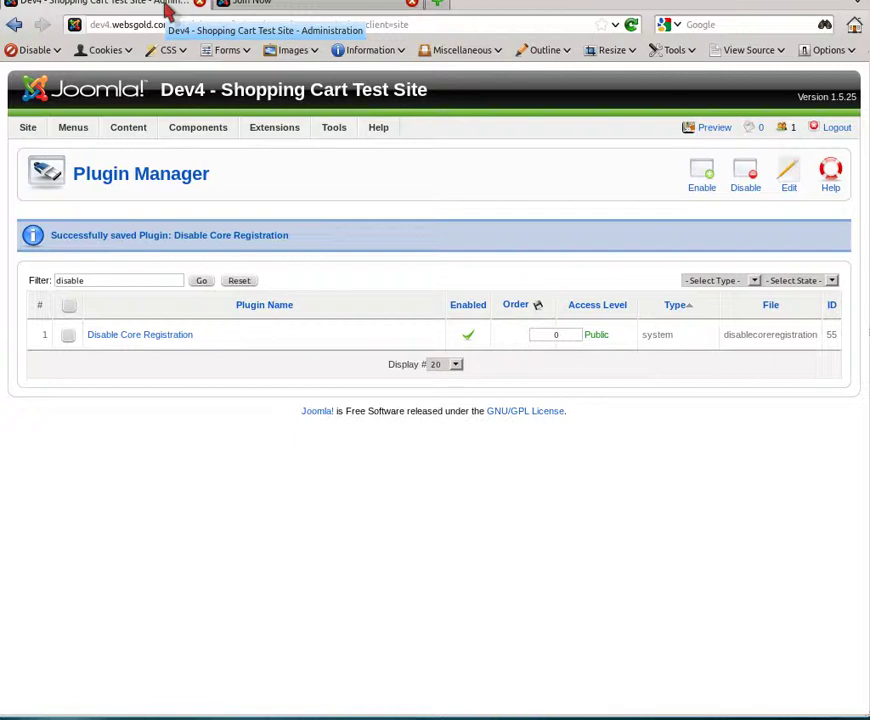
left_click(155, 335)
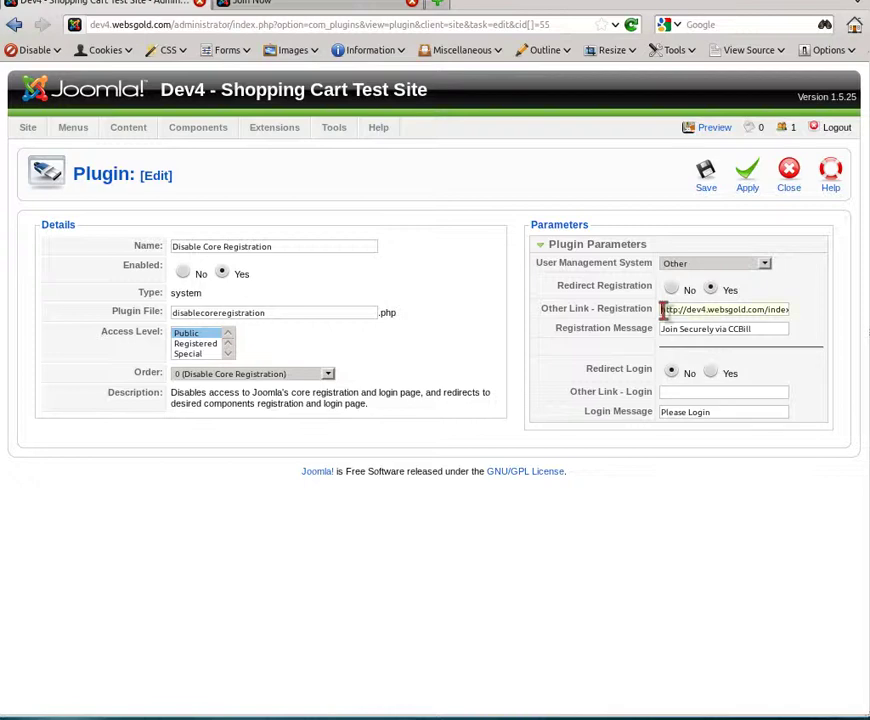
left_click_drag(663, 311, 825, 315)
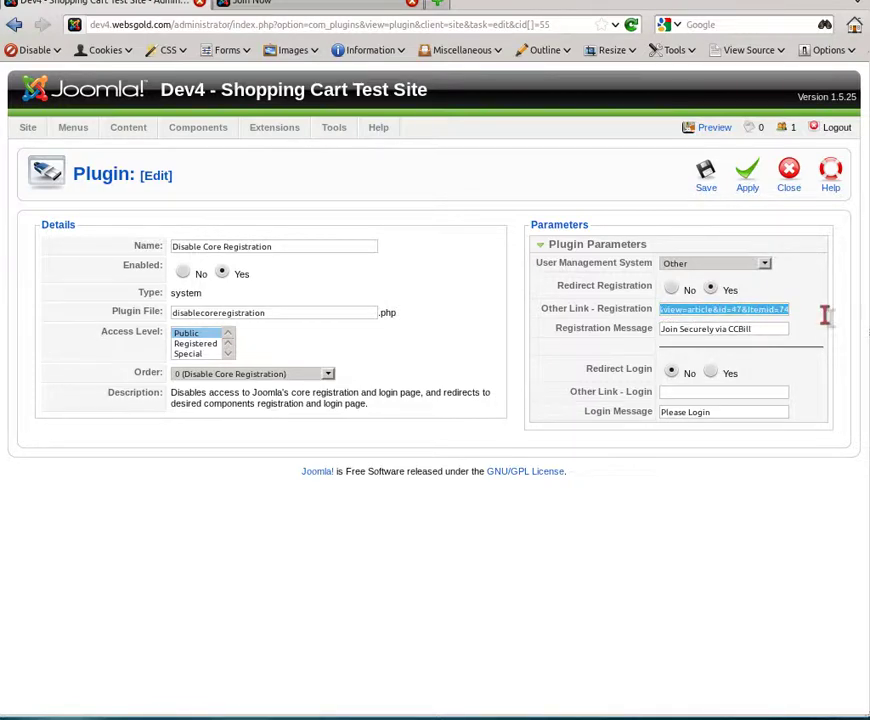
left_click(706, 172)
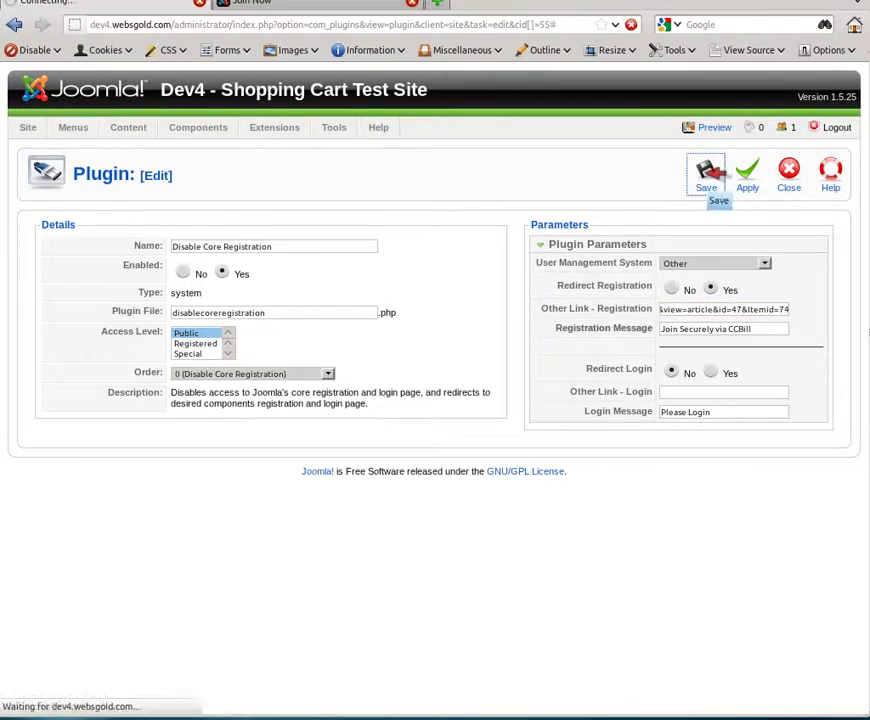
Step: Filter the Plugin Manager list by "jredi" to find the JRedirect plugin
left_click_drag(148, 279, 42, 268)
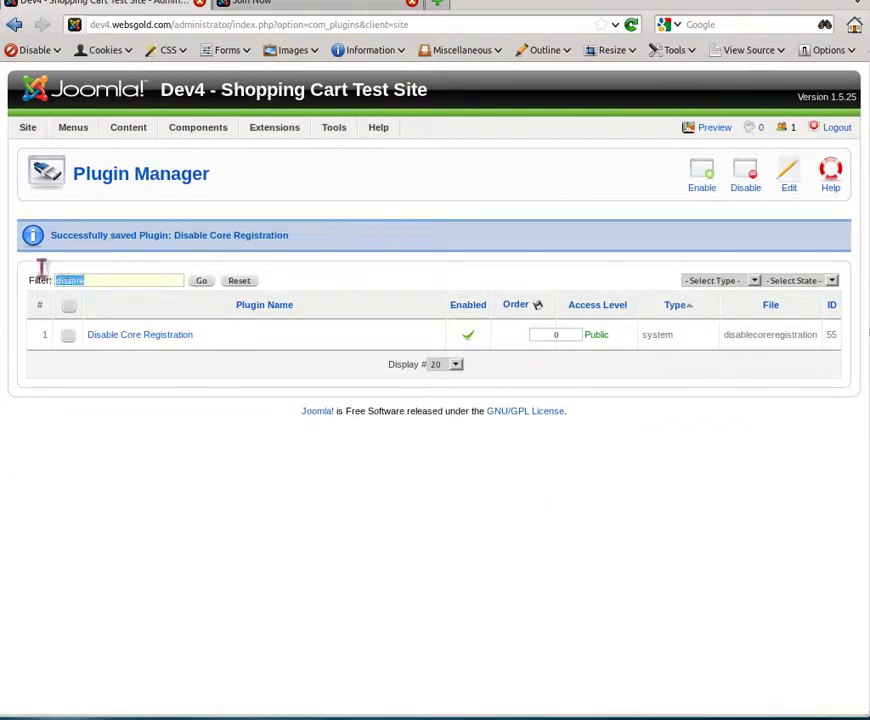
type("jred")
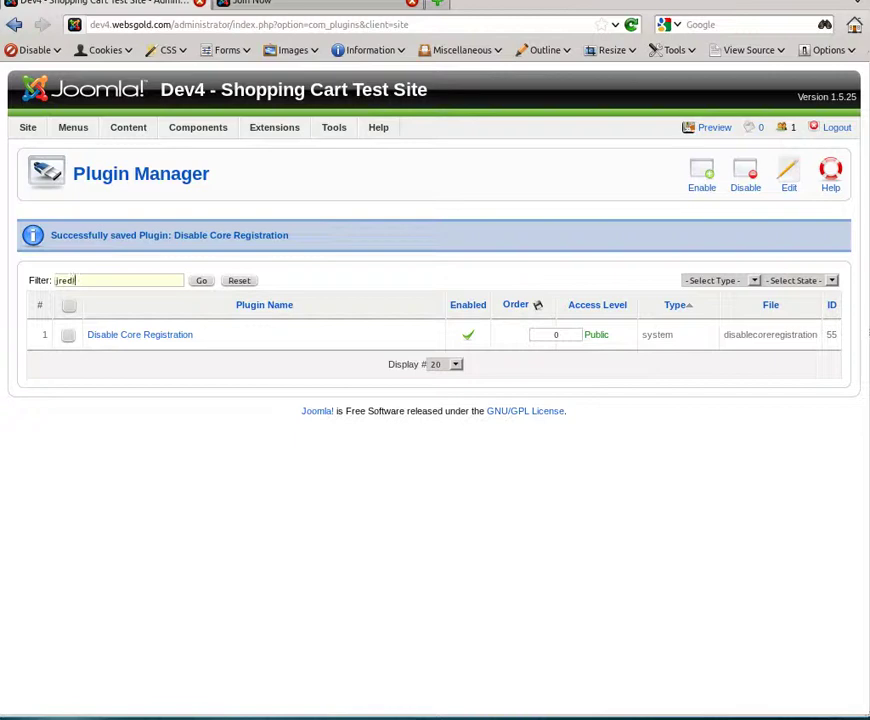
key("Return")
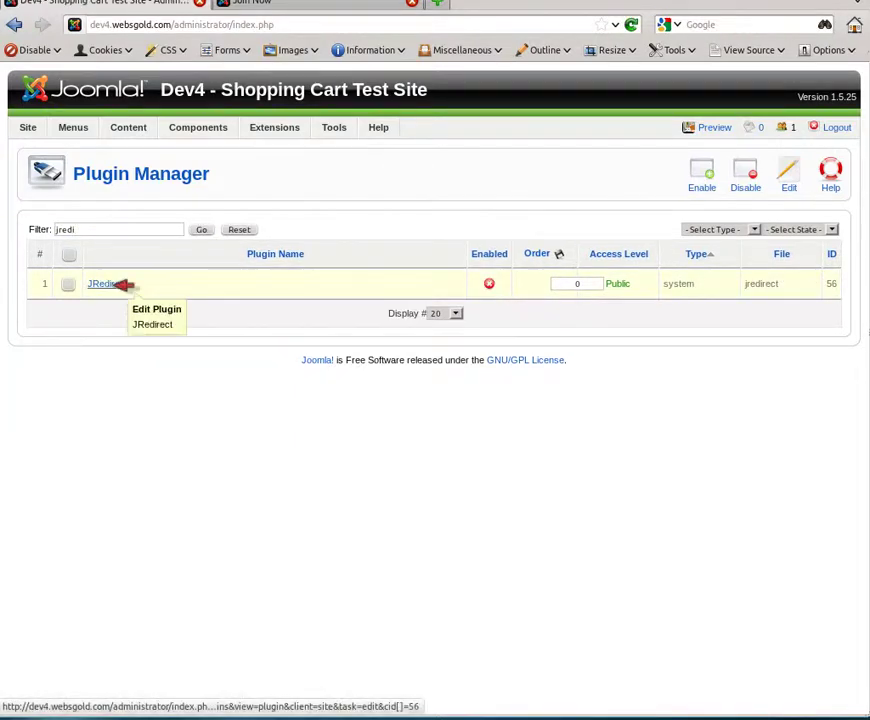
Step: Enable the JRedirect plugin in its settings and copy the two com_user reset and remind redirect lines from the Kate notes
left_click(115, 284)
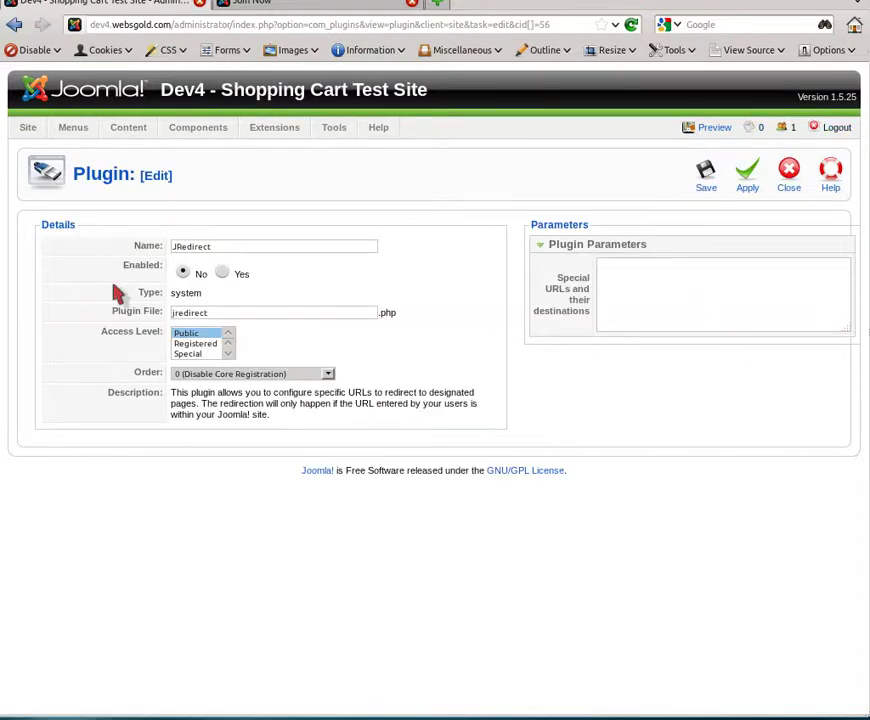
left_click(222, 273)
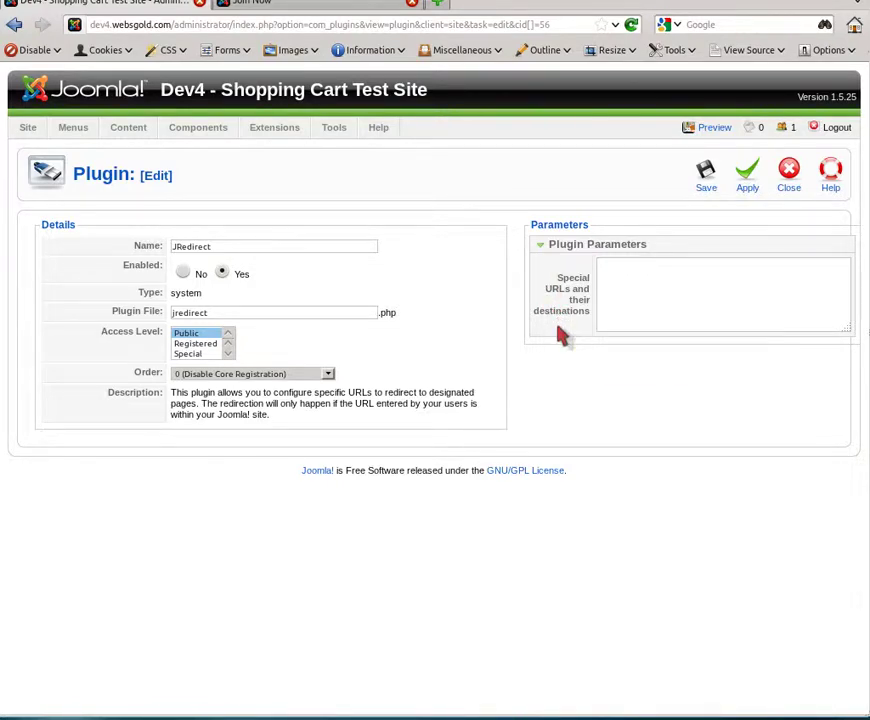
left_click(315, 718)
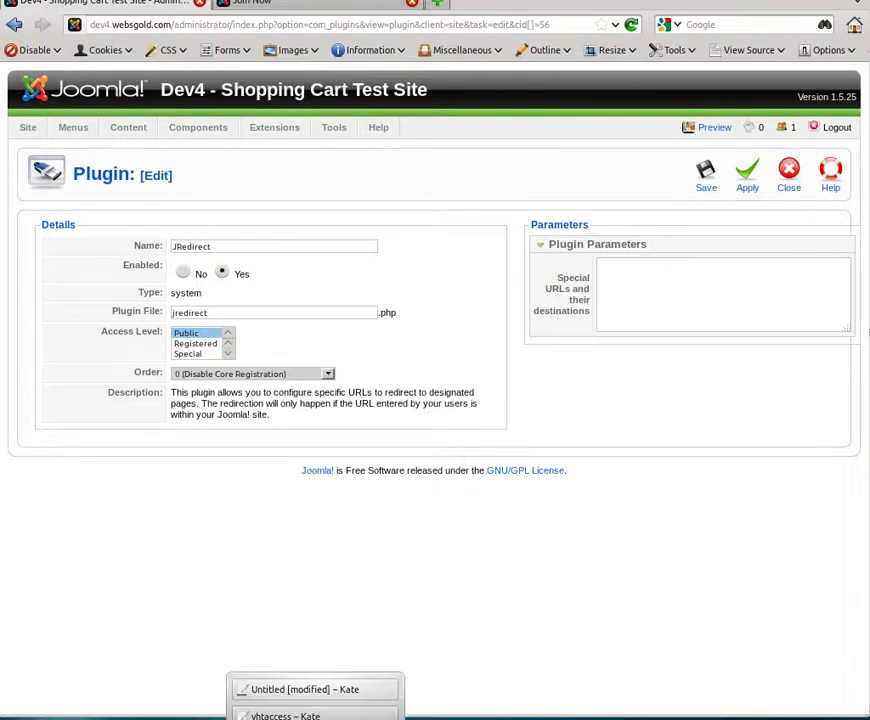
left_click(270, 695)
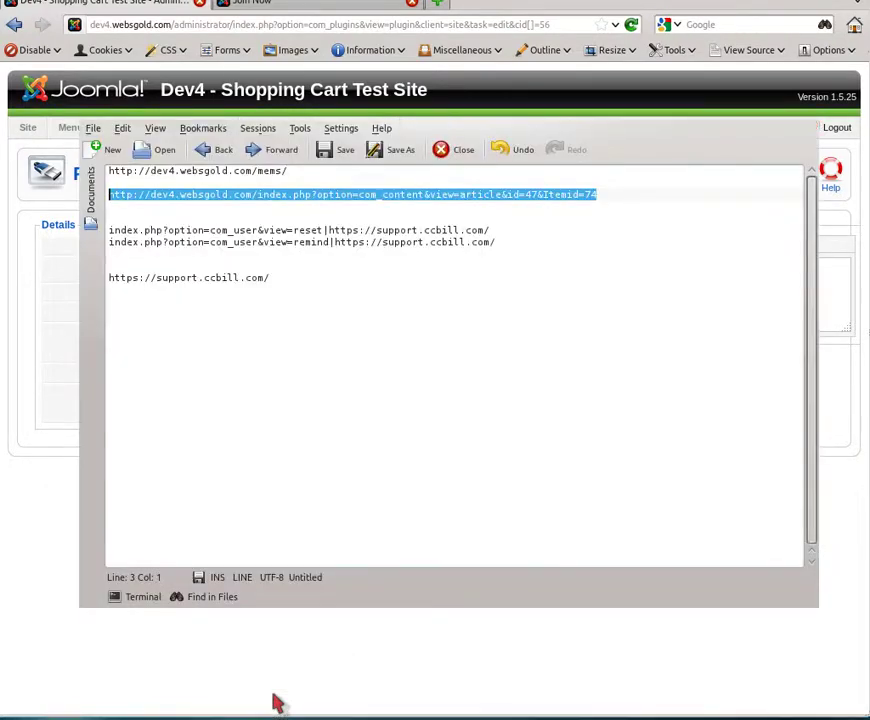
left_click(501, 252)
left_click_drag(501, 252, 97, 228)
key("ctrl+c")
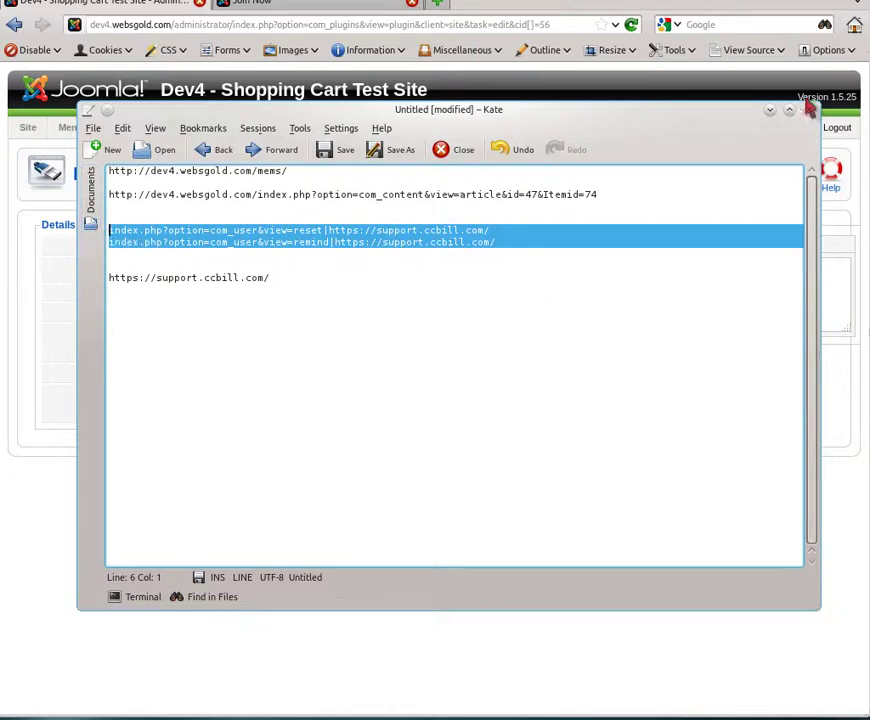
left_click(831, 660)
left_click(697, 272)
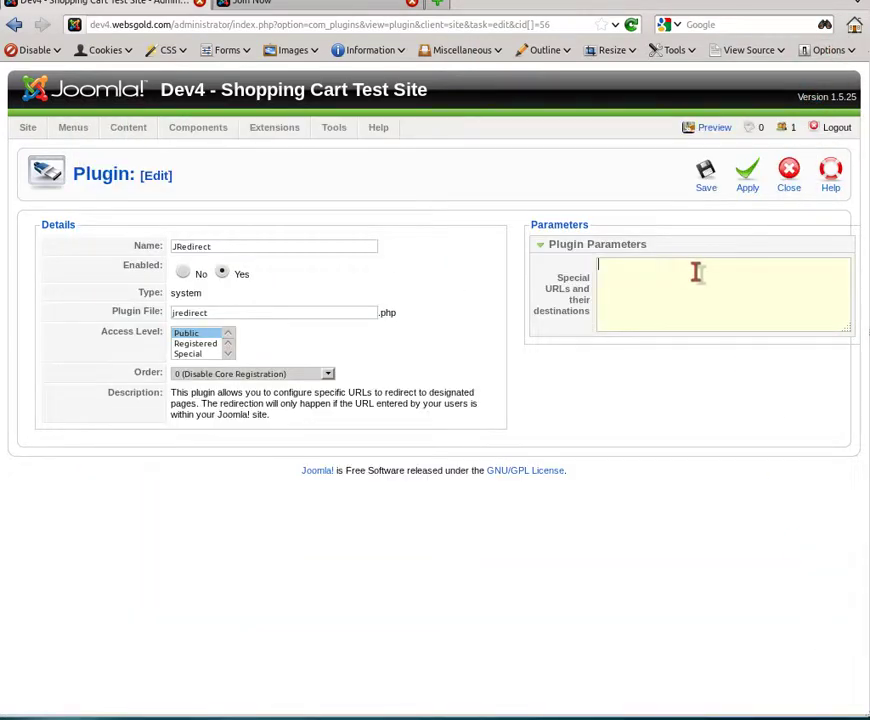
key("ctrl+v")
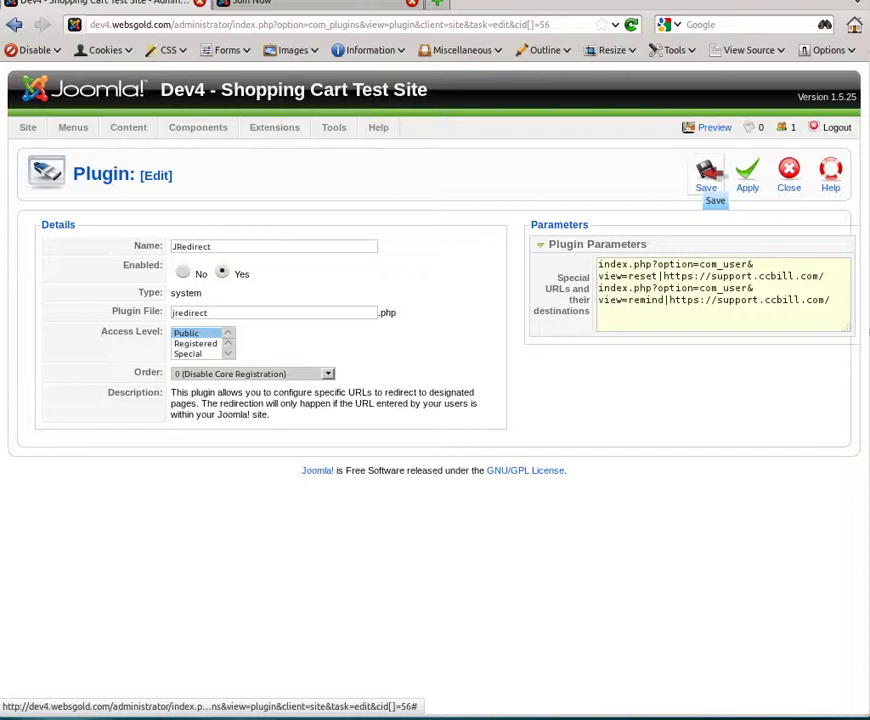
left_click(708, 173)
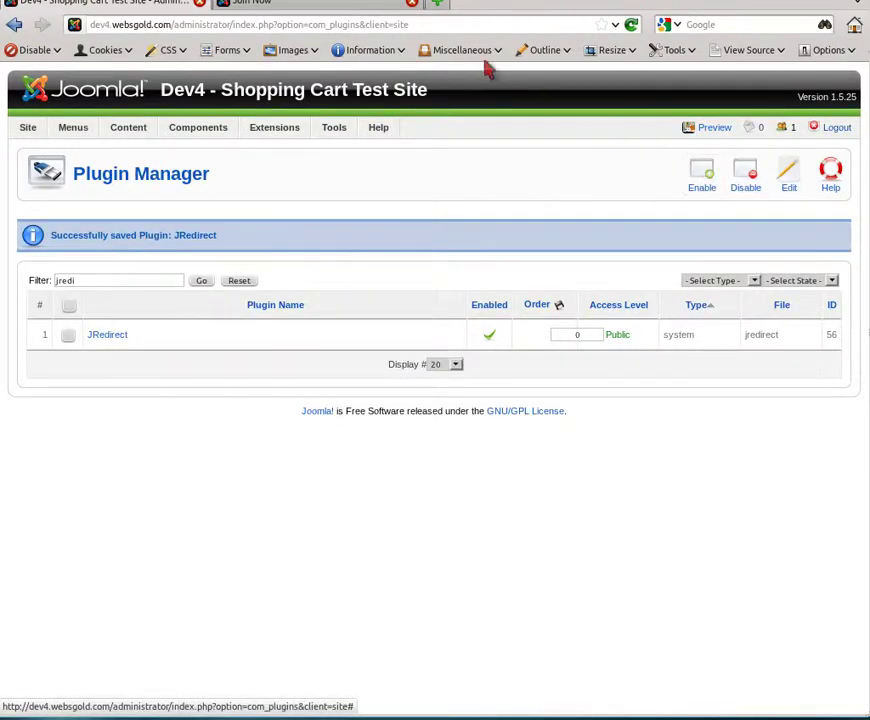
Step: Test the Forgot your password and Forgot your username links in the public home page's login form, returning to the home page after each
left_click(345, 6)
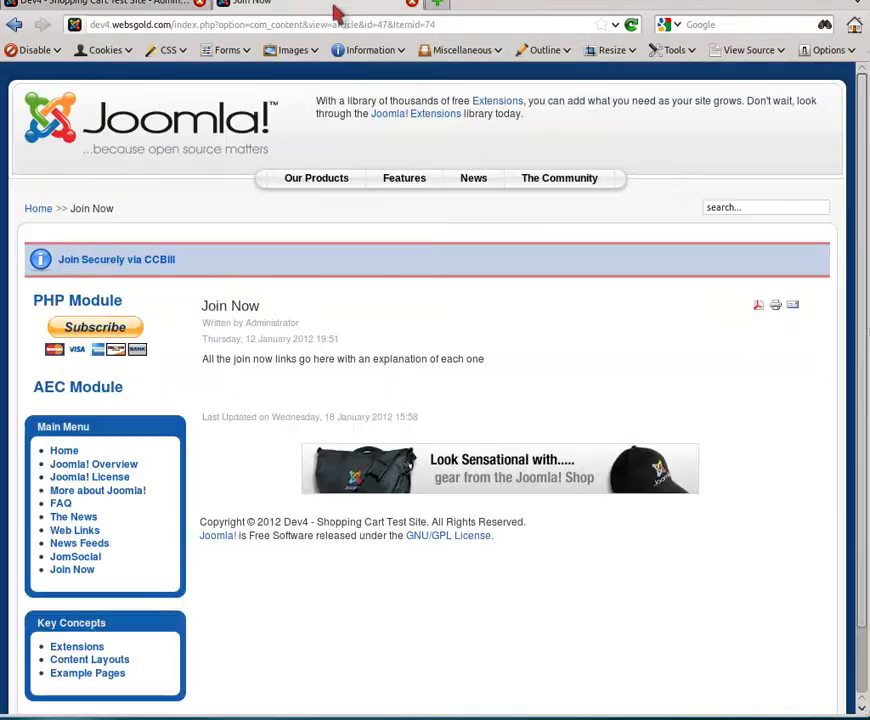
left_click(64, 451)
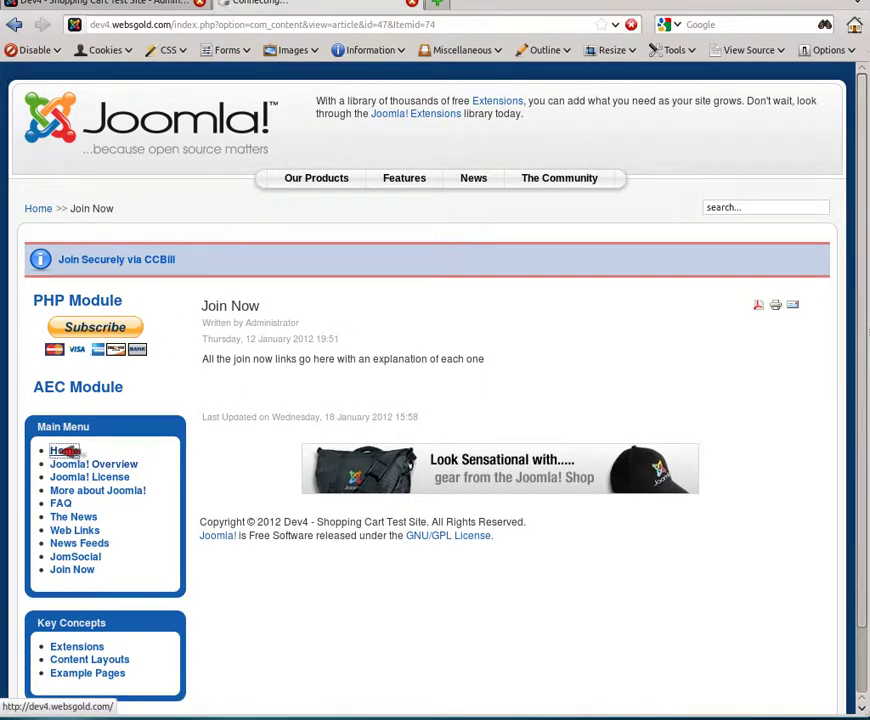
scroll(64, 451, "down", 9)
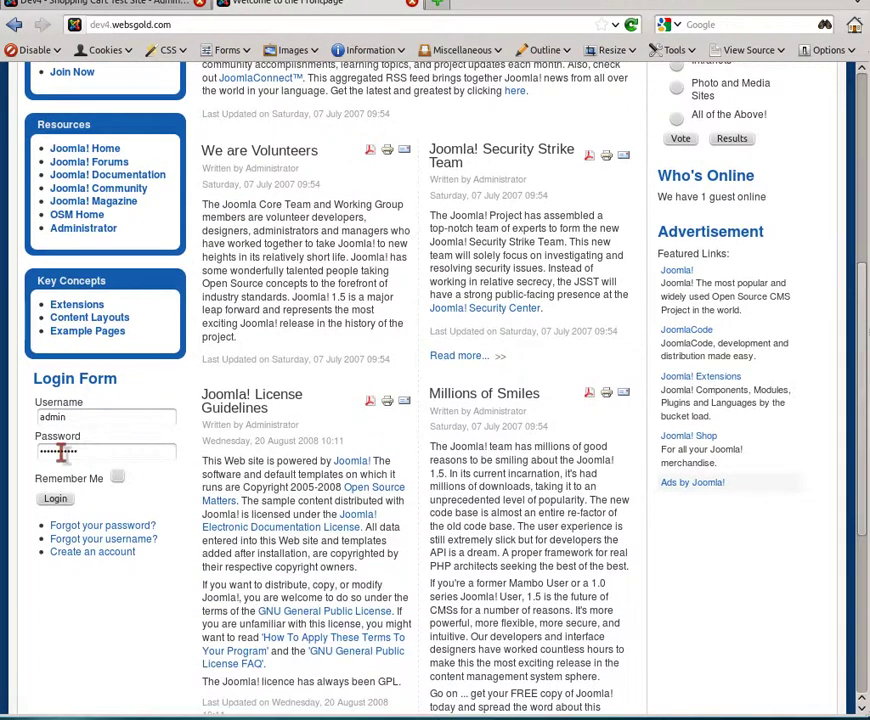
left_click(92, 530)
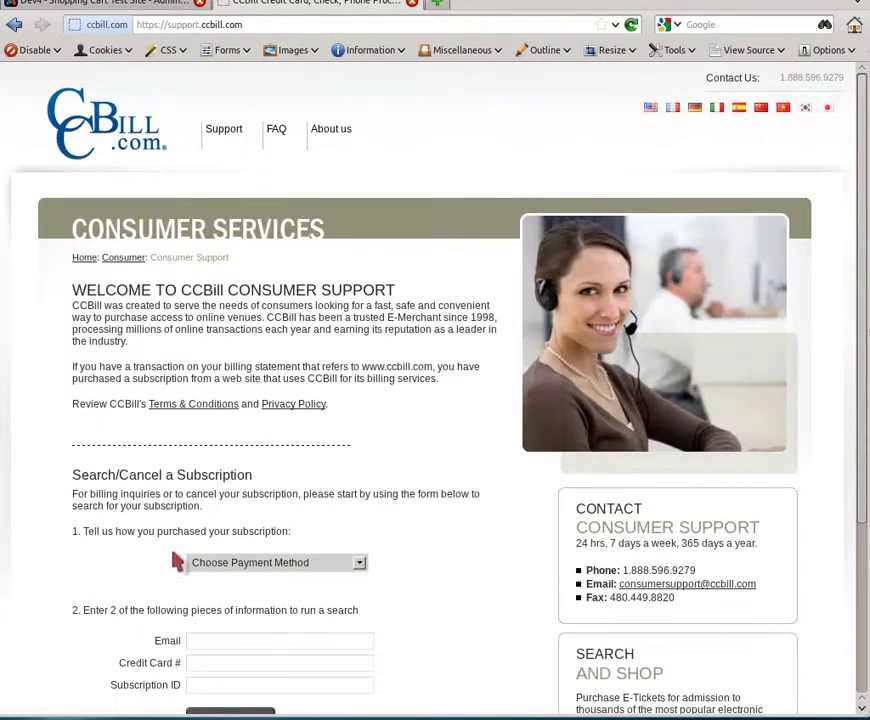
left_click(17, 27)
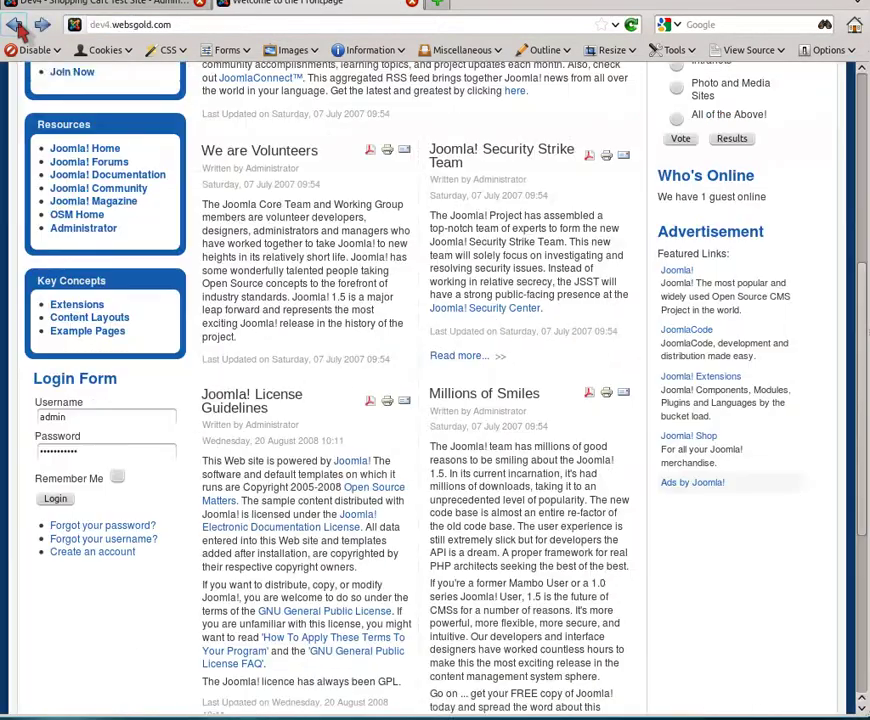
left_click(91, 540)
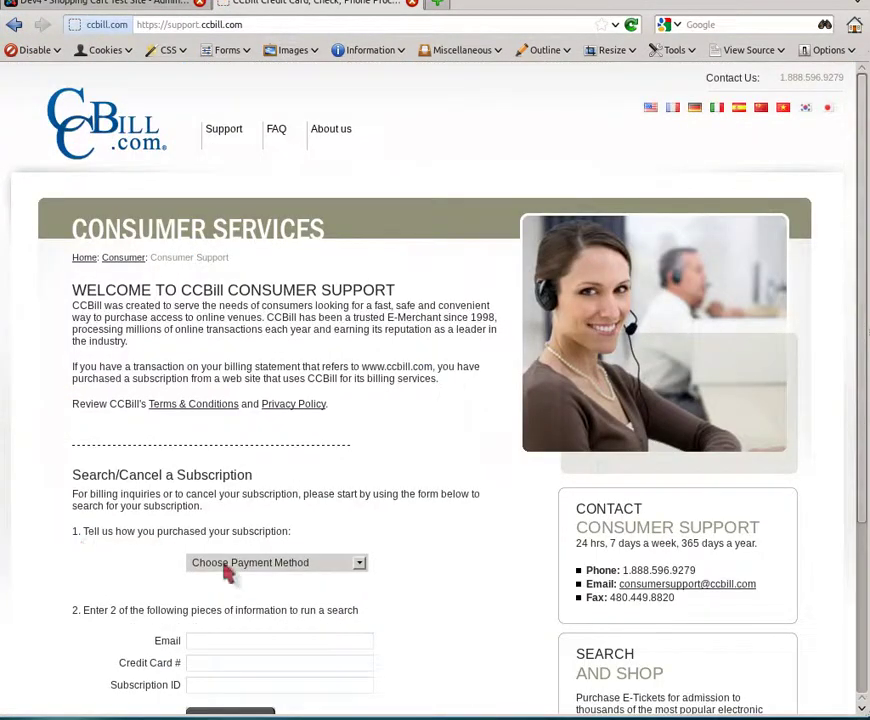
left_click(17, 30)
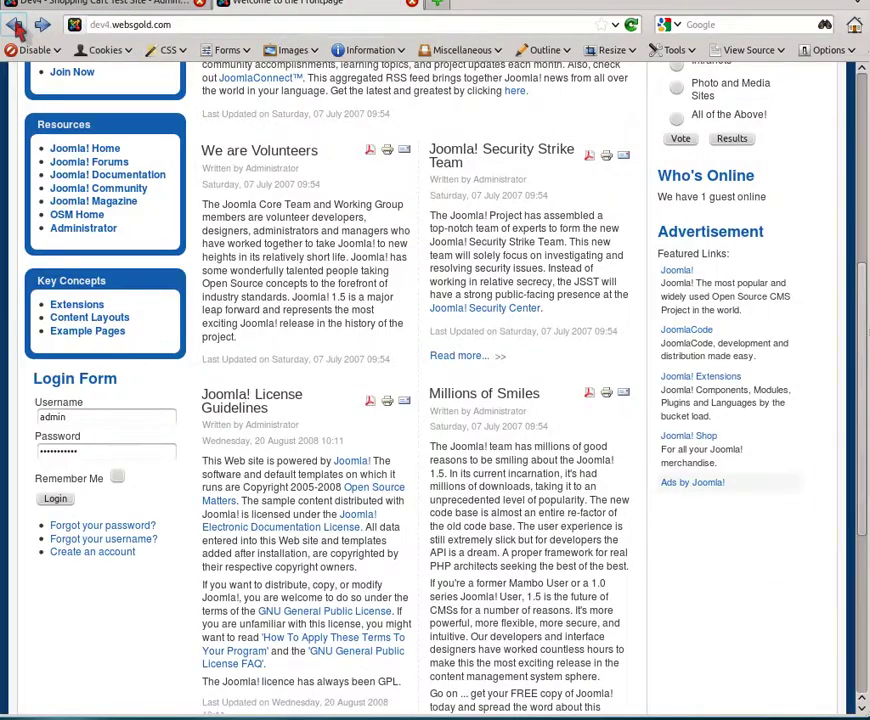
scroll(309, 382, "up", 8)
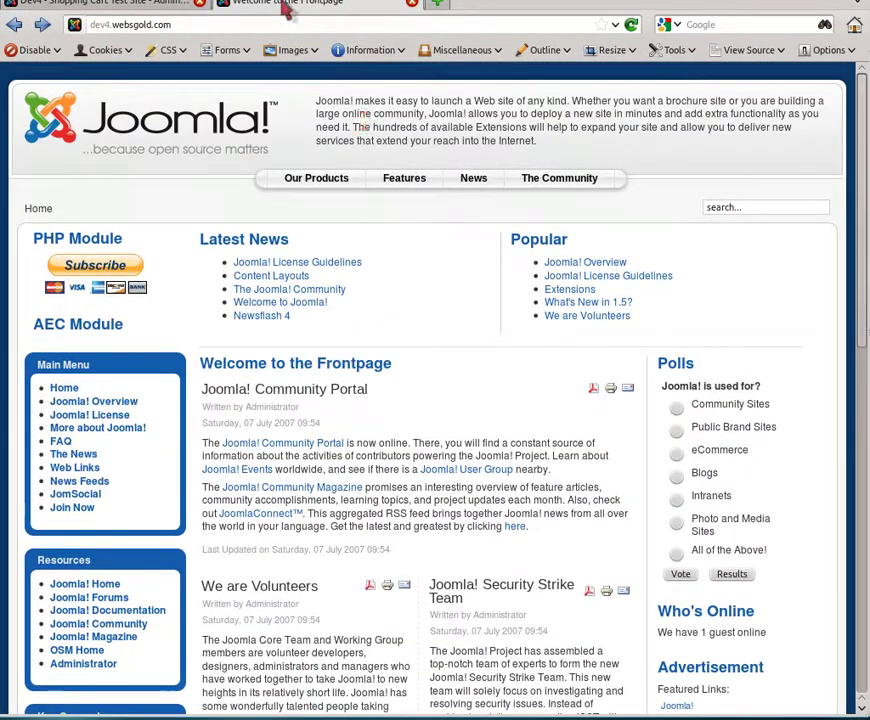
Step: Check the Allow User Registration option in the Global Configuration's system settings and save the configuration
left_click(110, 6)
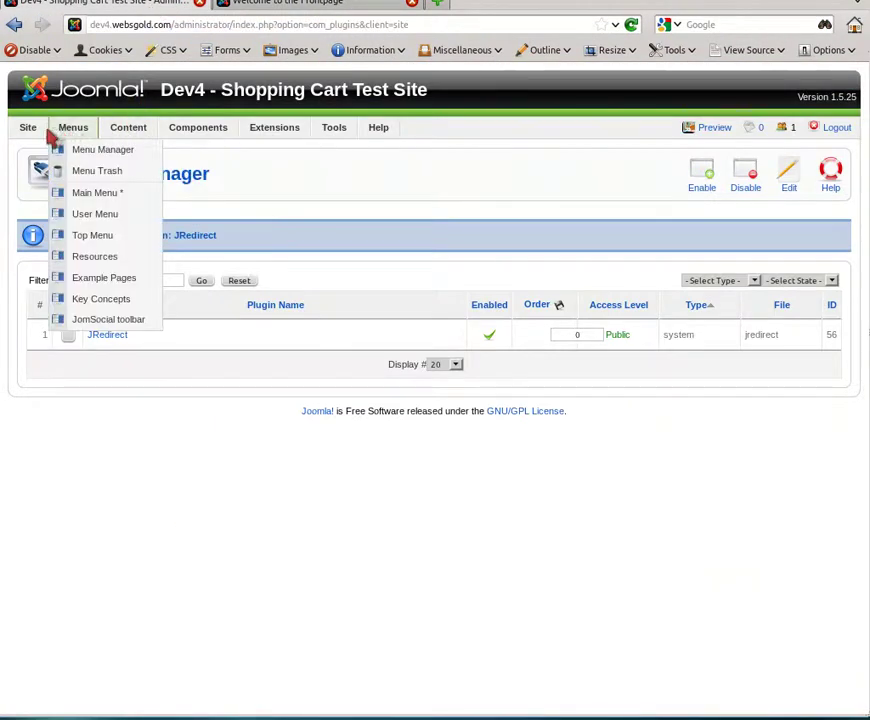
mouse_move(38, 138)
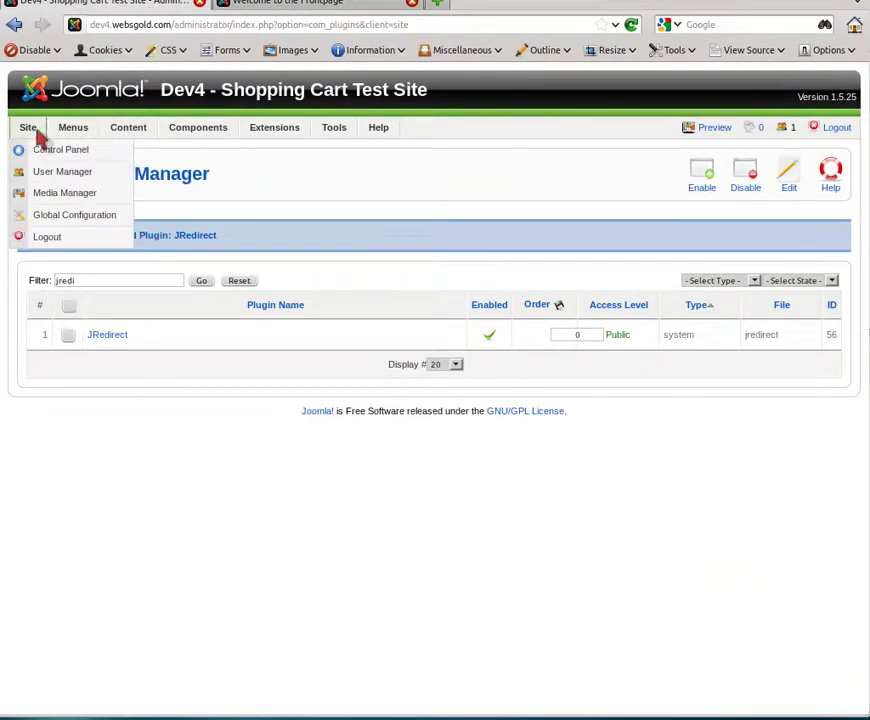
left_click(62, 220)
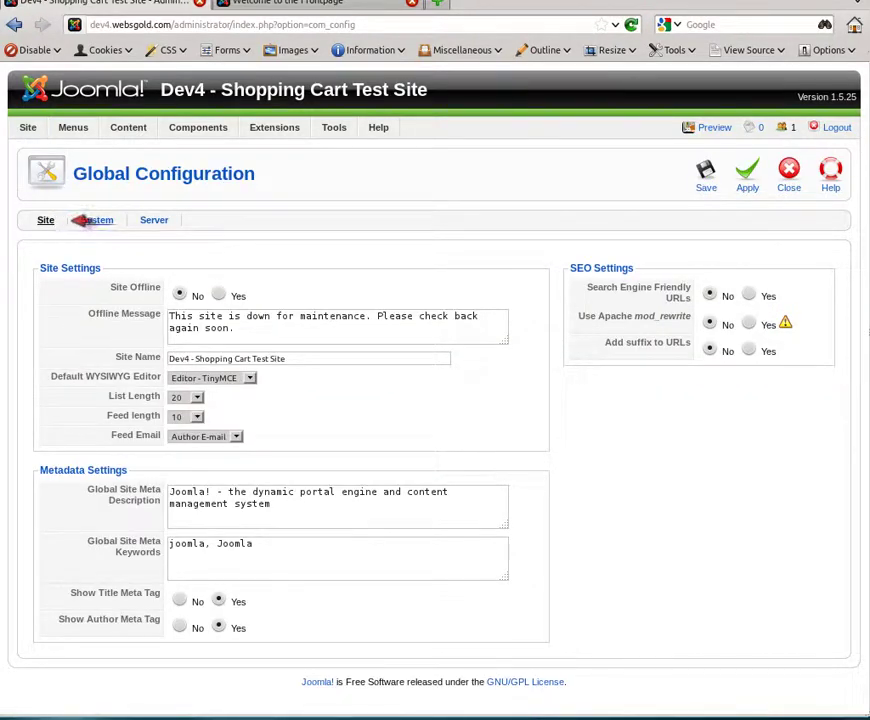
left_click(82, 220)
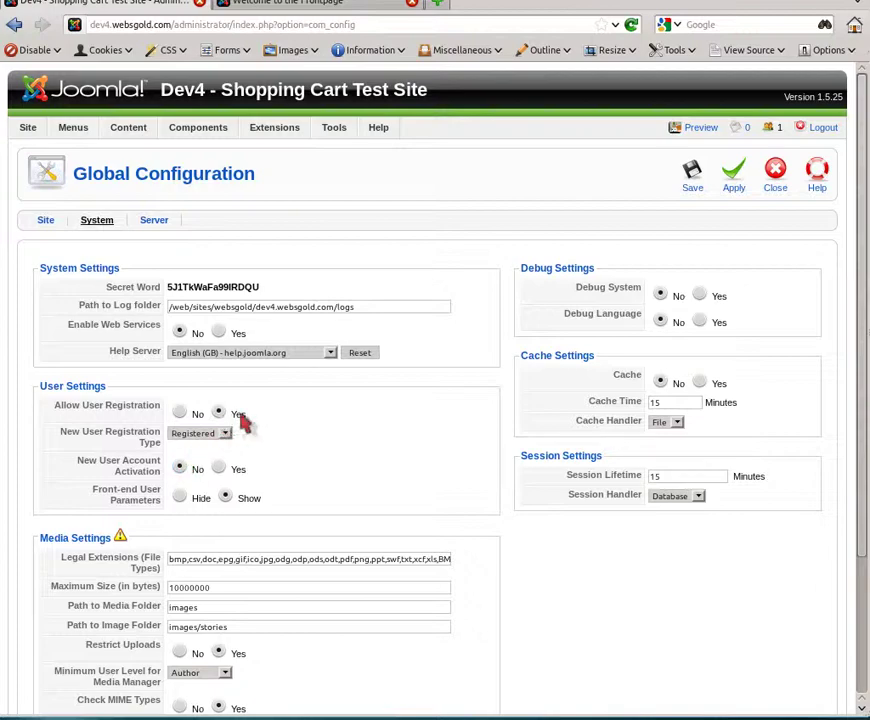
left_click(692, 176)
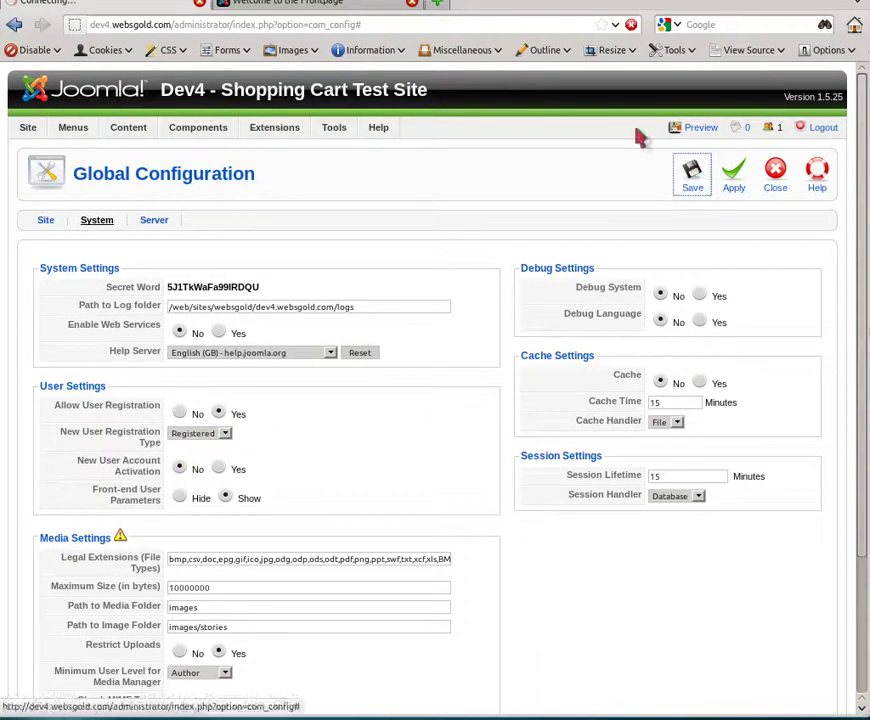
Step: Log in on the public home page with the test member's username and password, dismiss the password-saving offer and check the login form area
left_click(362, 17)
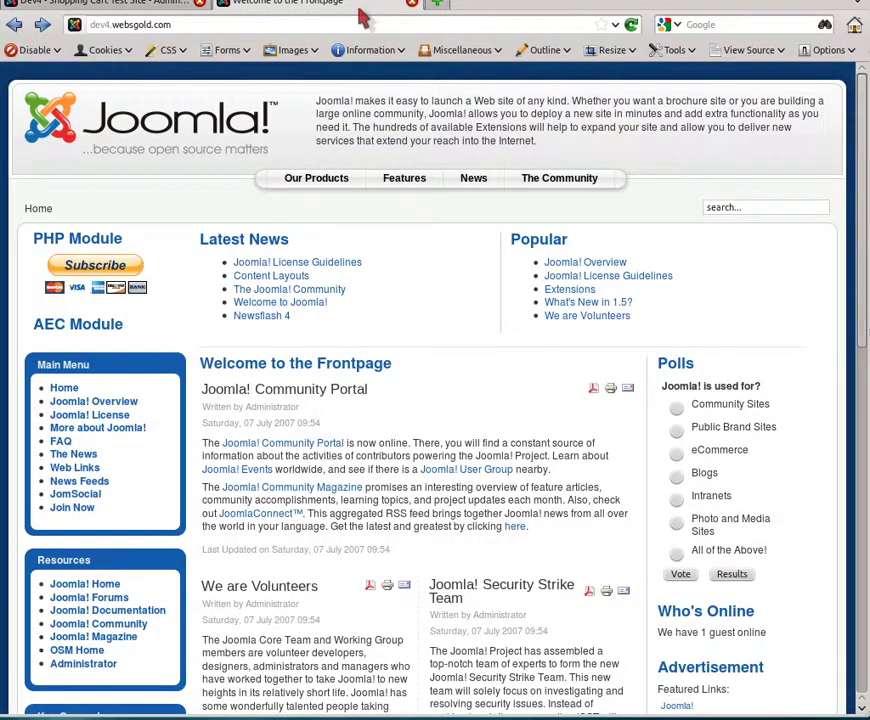
scroll(272, 313, "down", 3)
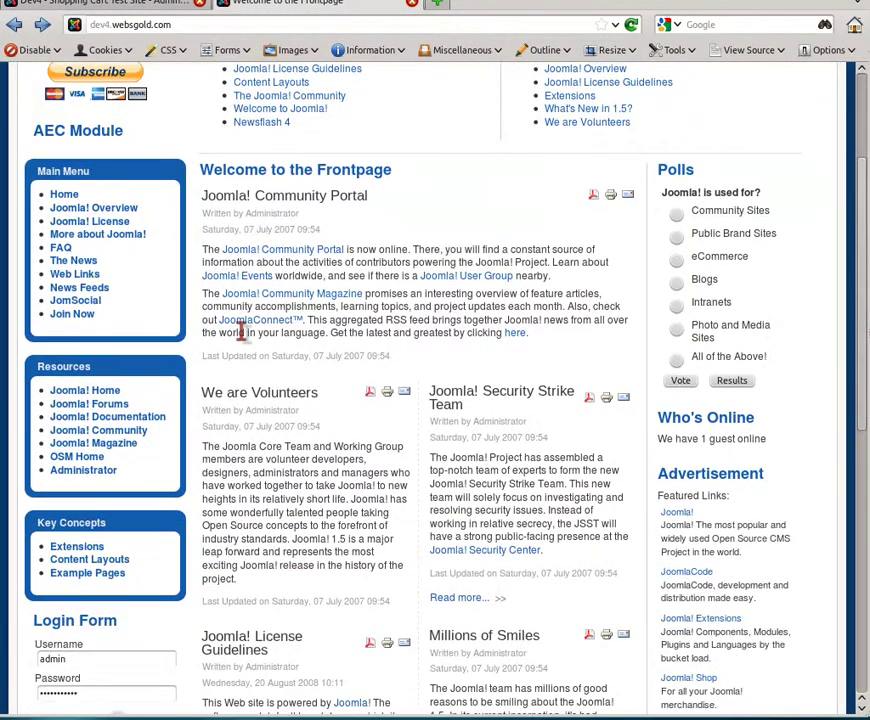
left_click(104, 659)
double_click(104, 659)
type("jake1")
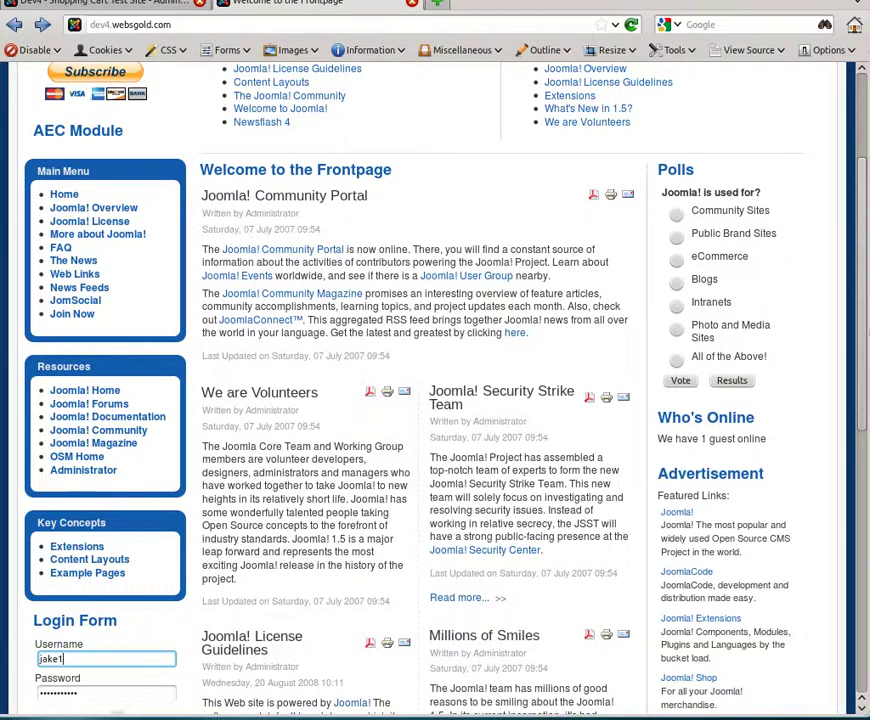
key("Tab")
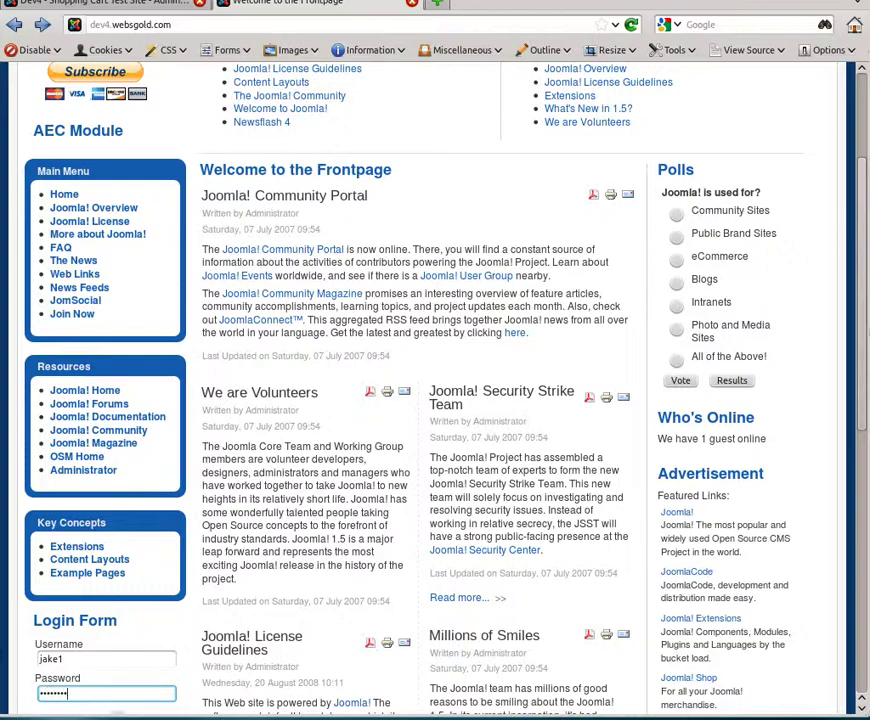
scroll(357, 400, "down", 3)
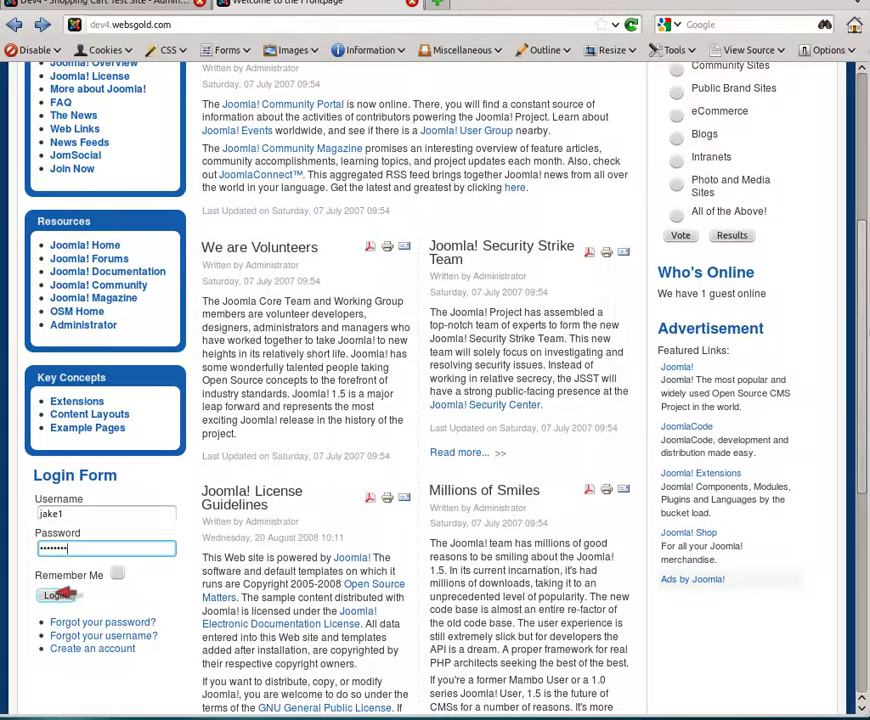
left_click(60, 595)
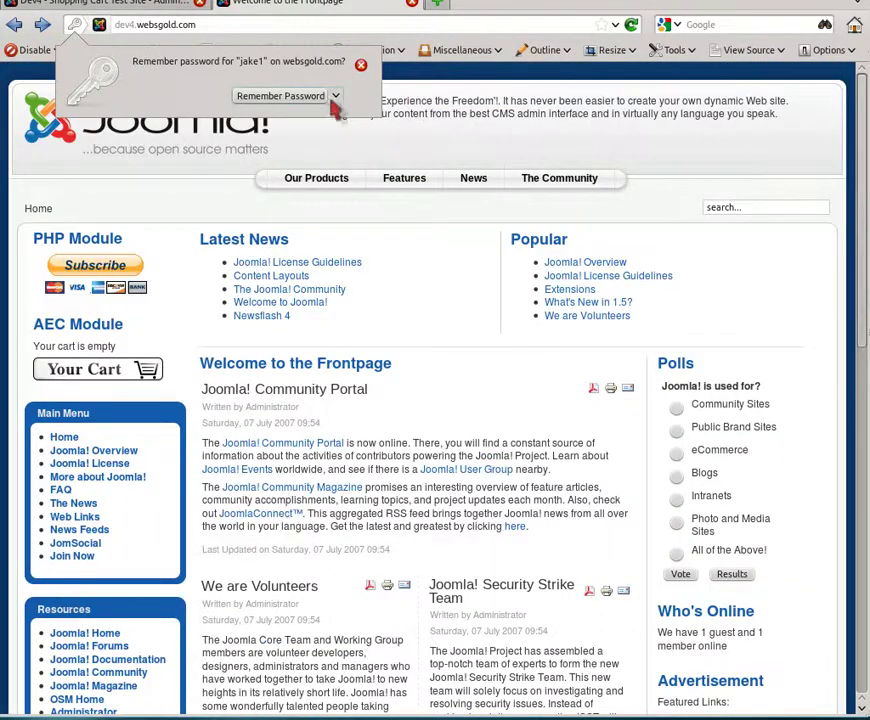
left_click(361, 65)
scroll(313, 410, "down", 8)
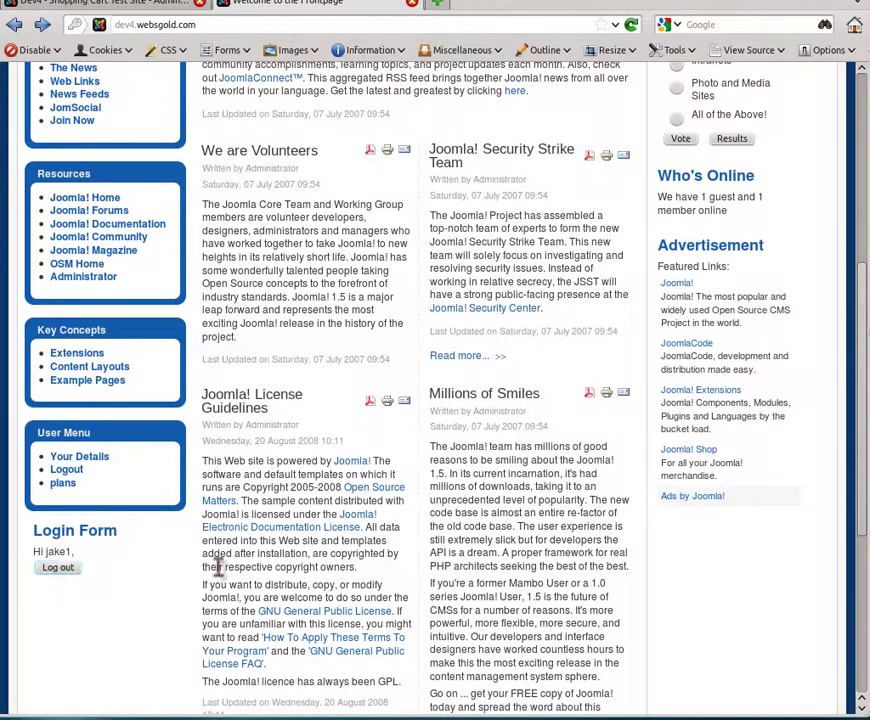
scroll(311, 537, "down", 2)
scroll(311, 537, "up", 9)
scroll(311, 537, "up", 1)
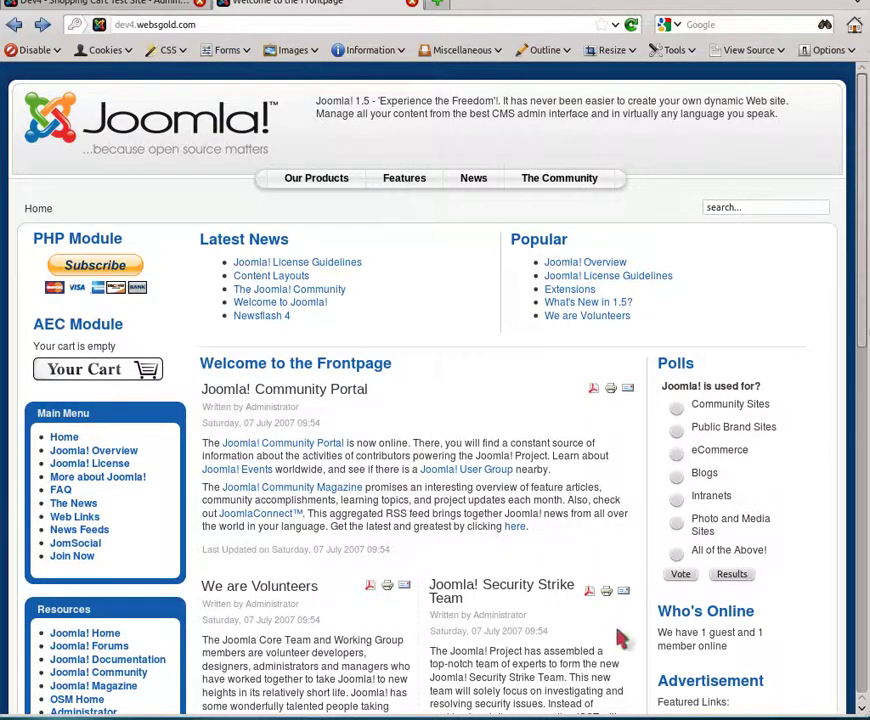
right_click(806, 717)
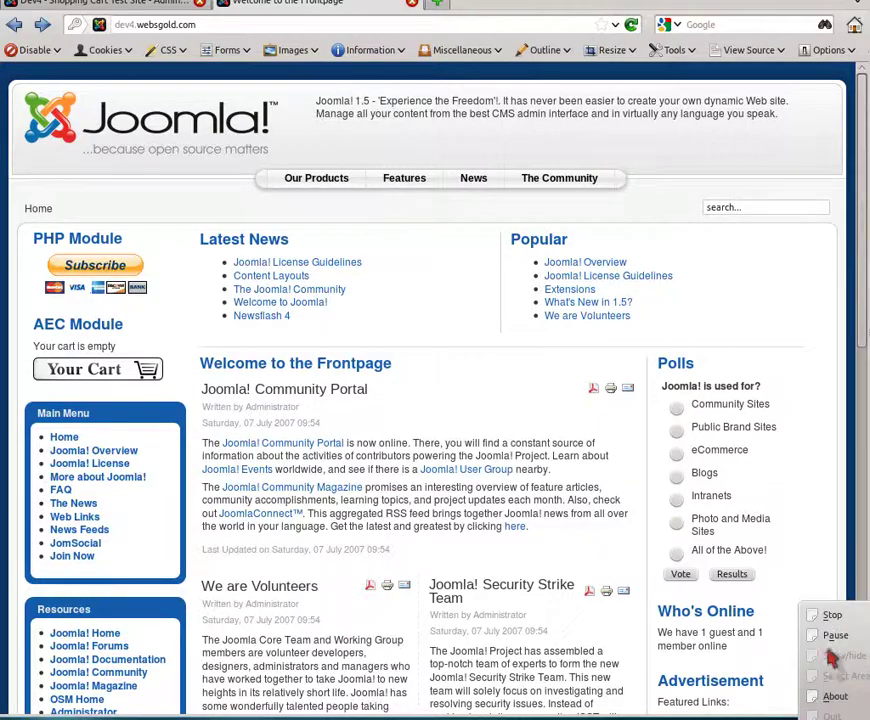